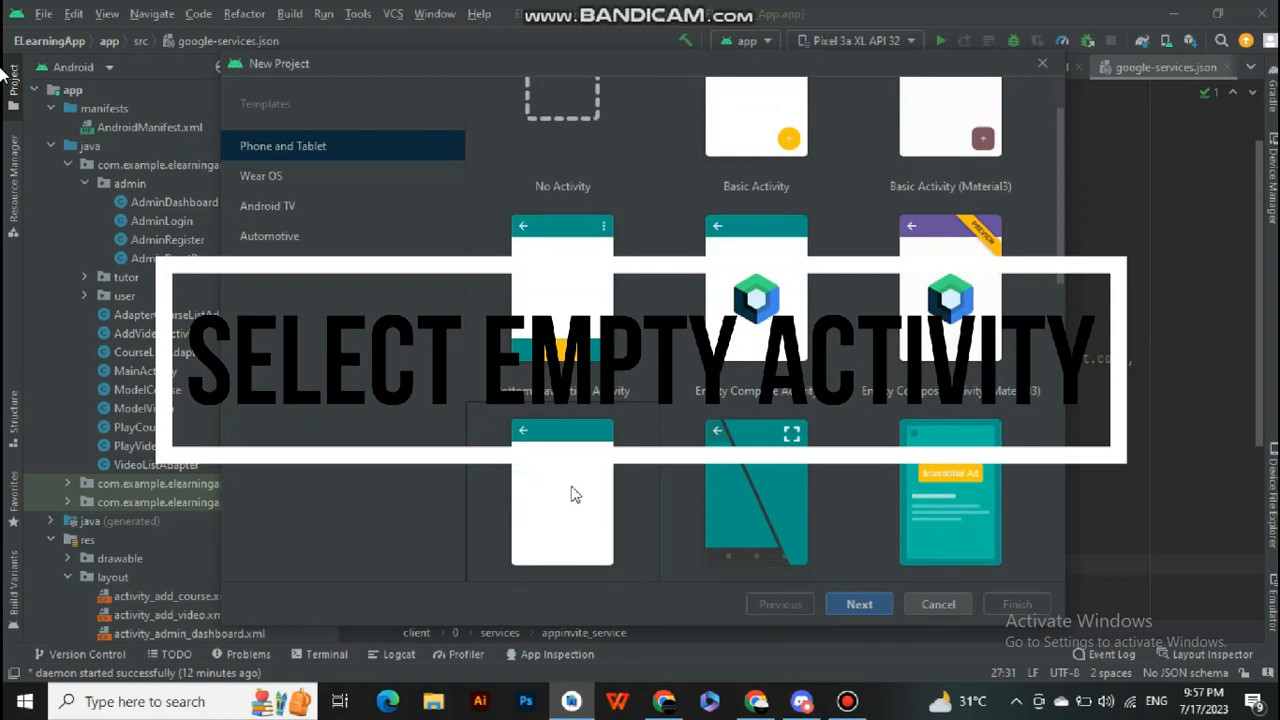
Choose the Empty Activity template for the new project and name the application FirstApp.
left_click(557, 470)
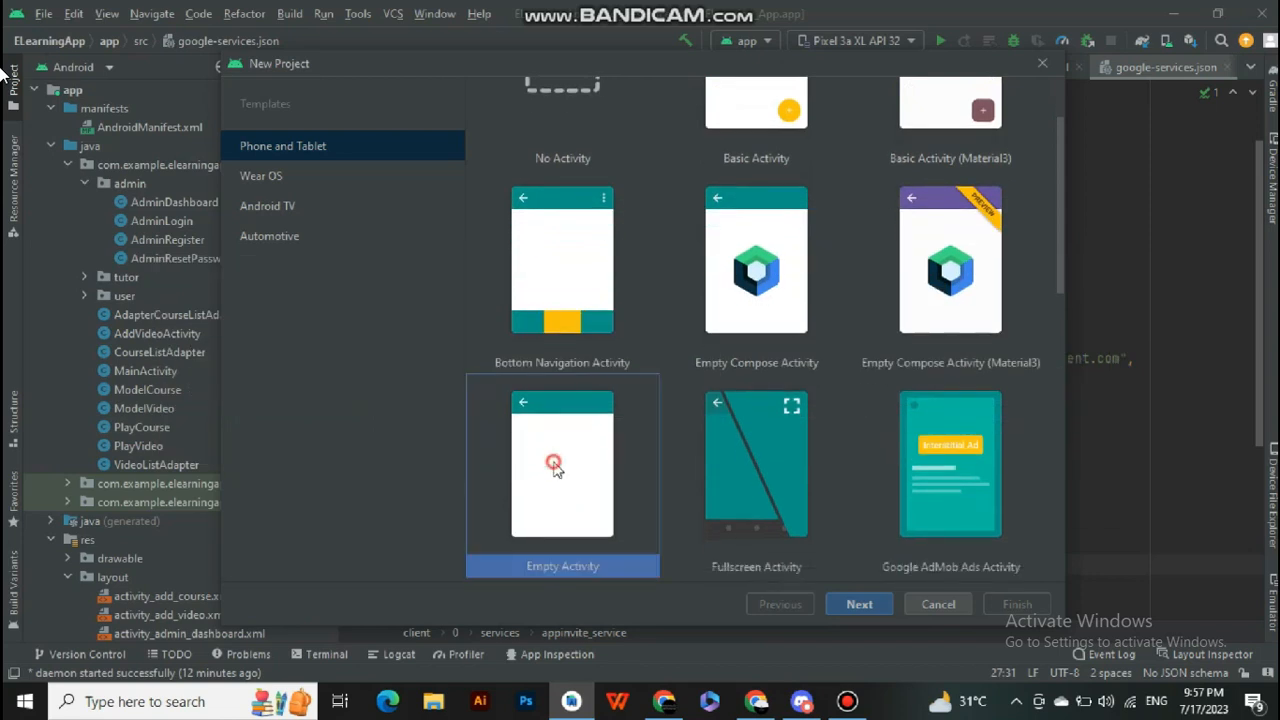
left_click(862, 605)
left_click_drag(459, 186, 380, 181)
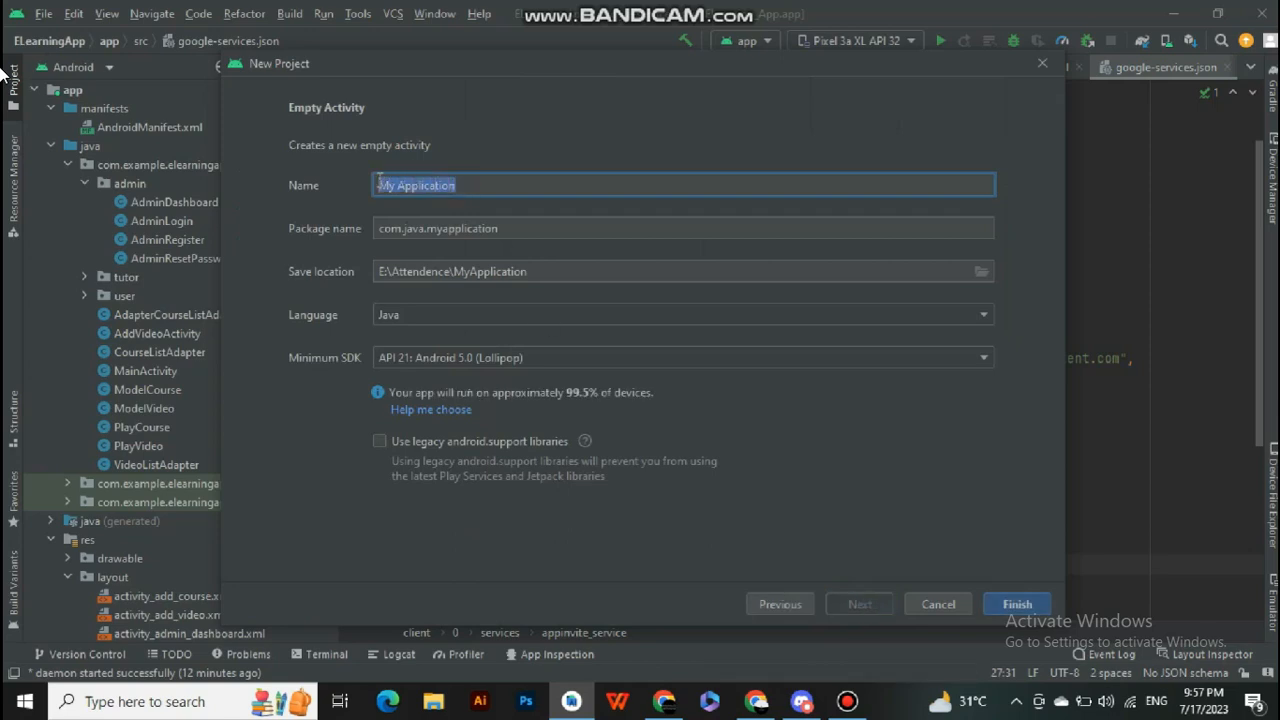
key("BackSpace")
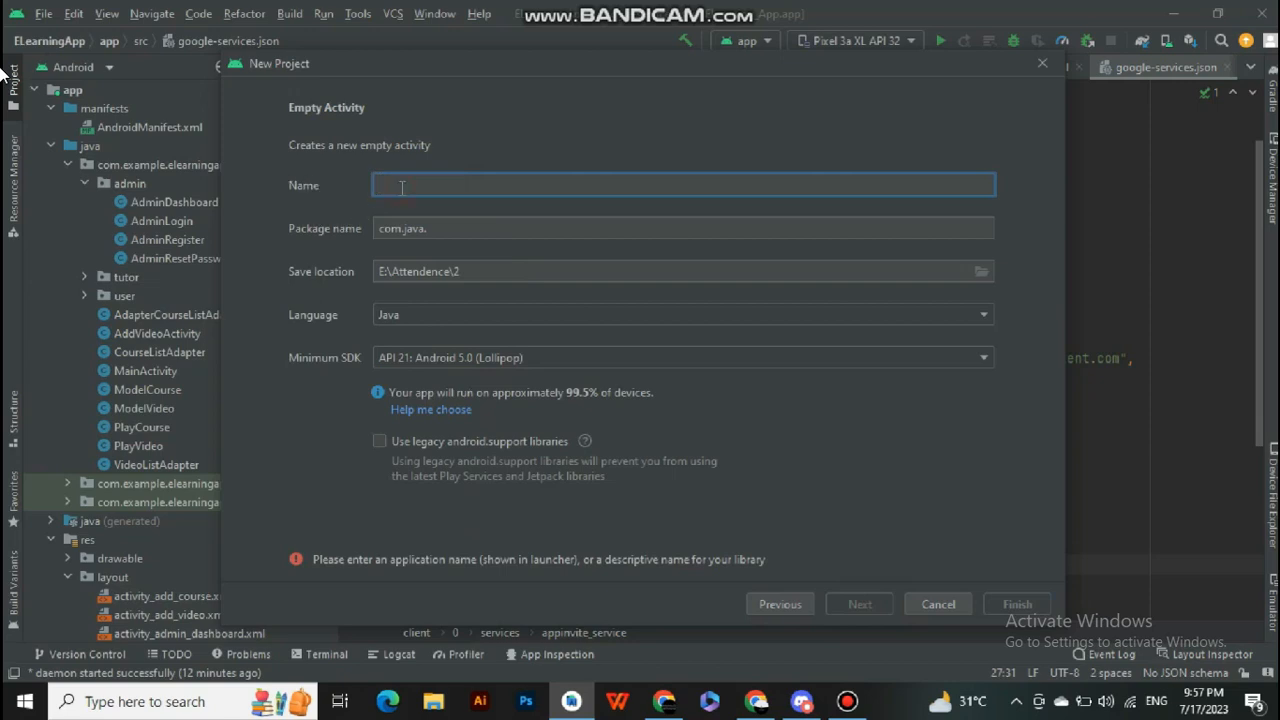
type("Fir")
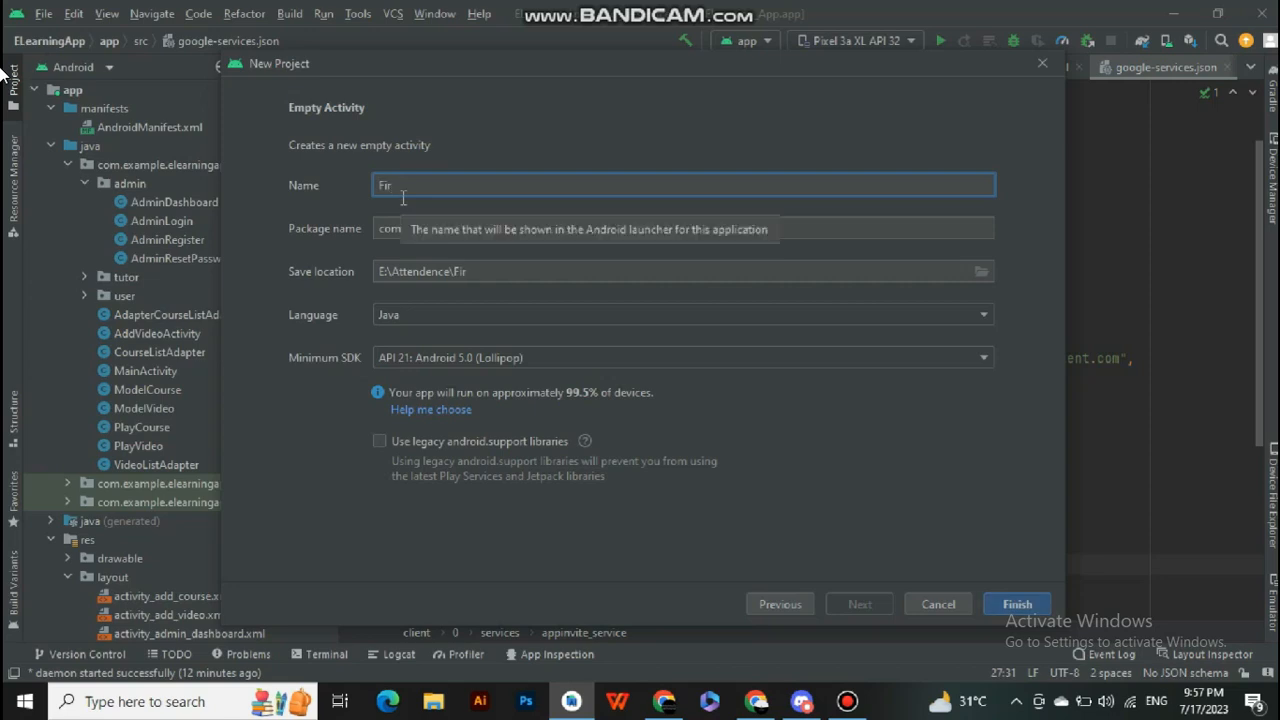
type("stApp")
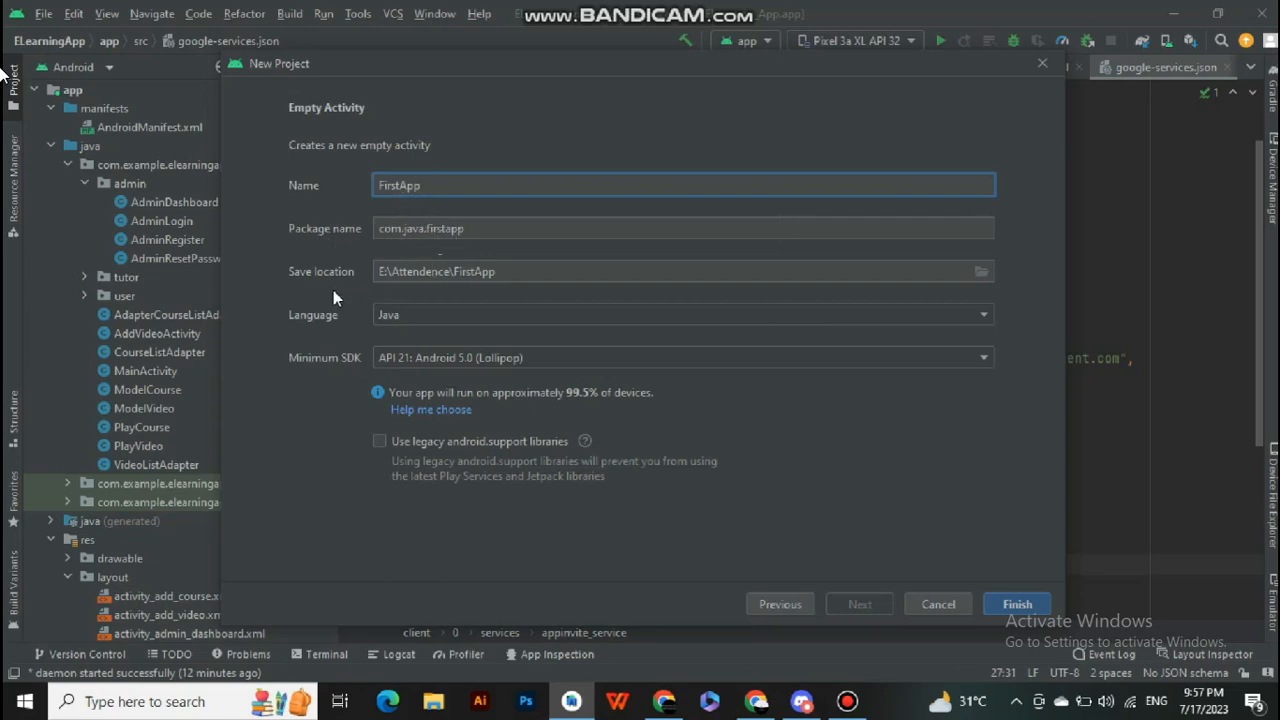
Open the path selection for the project's save location and look through the folders on drive E:.
left_click(981, 271)
left_click(817, 174)
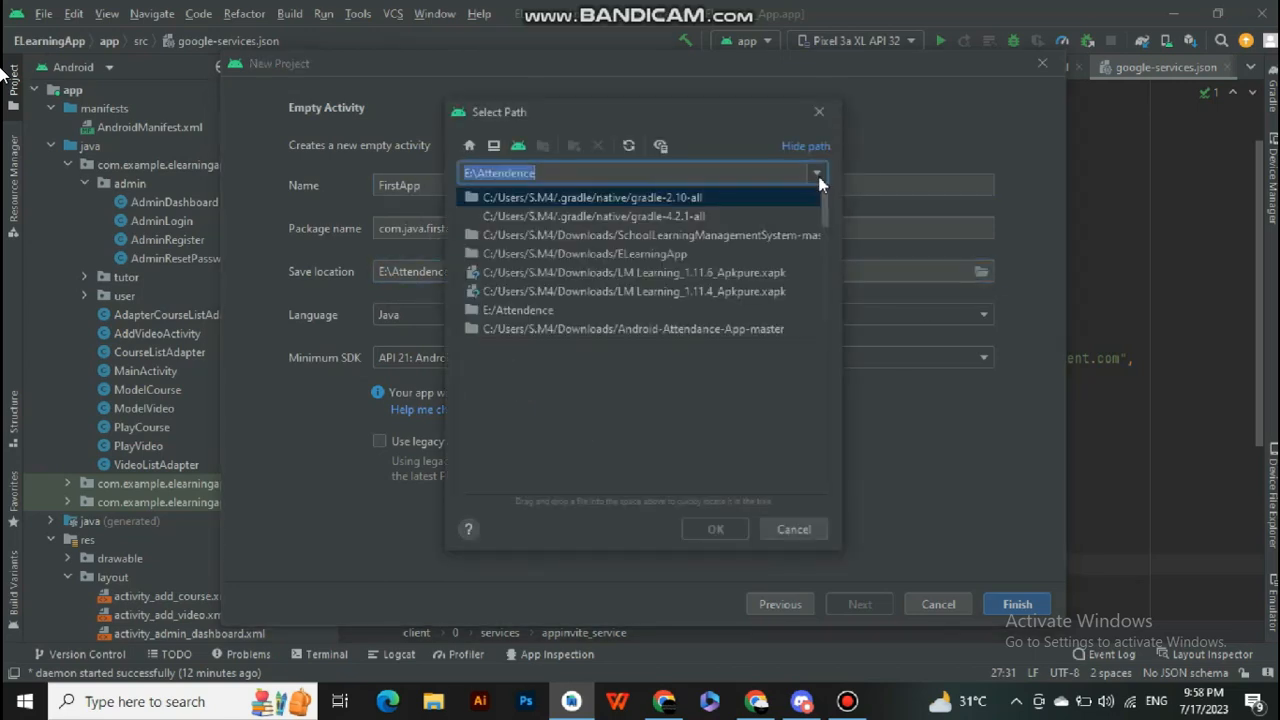
left_click(636, 180)
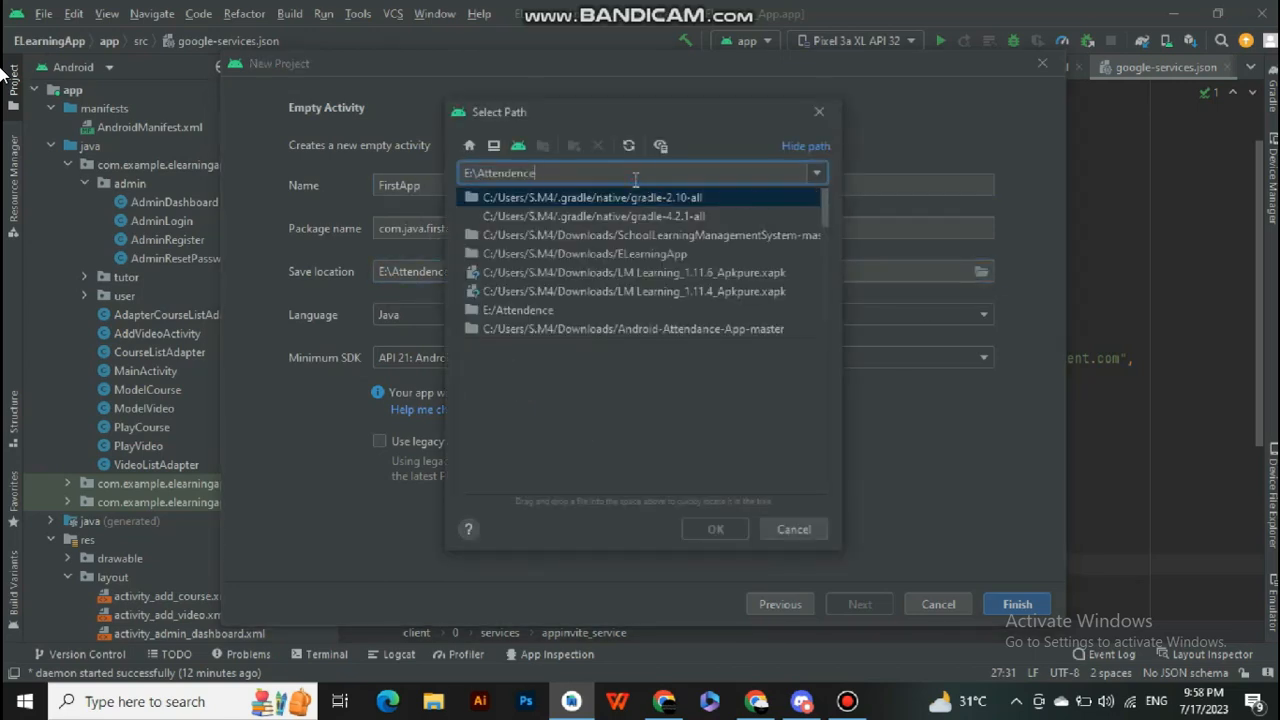
left_click(659, 408)
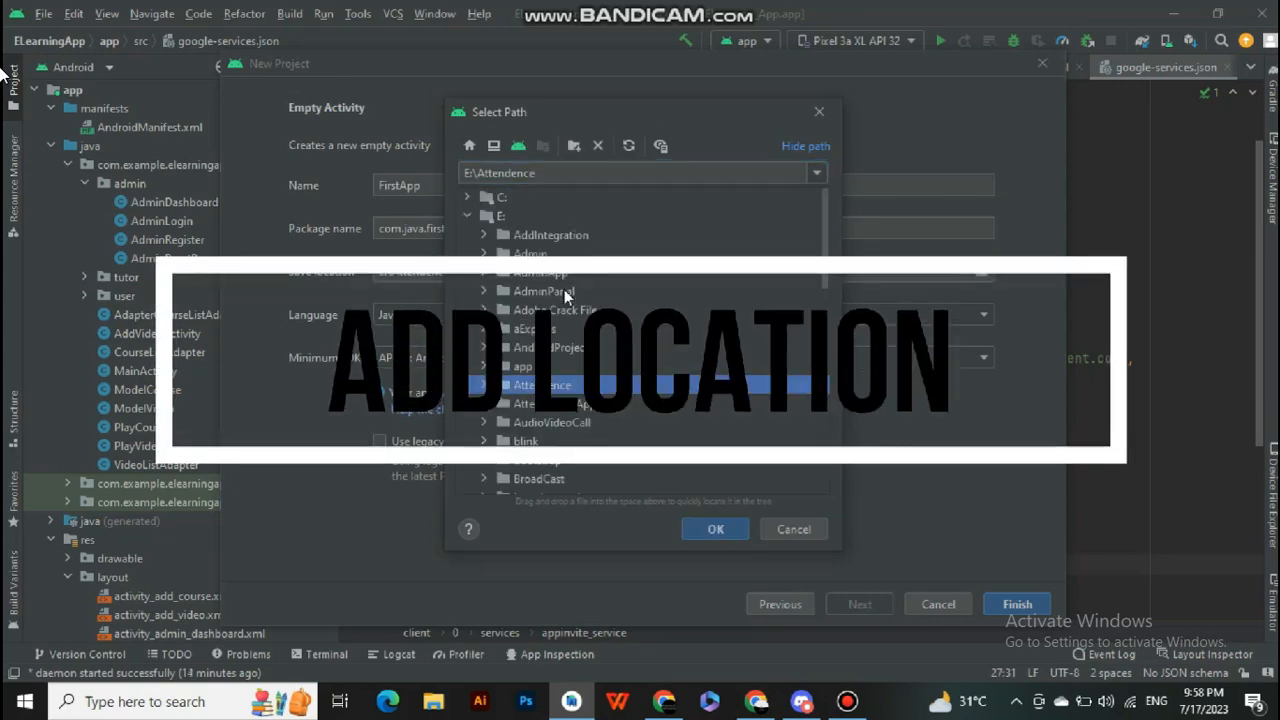
scroll(619, 383, "down", 7)
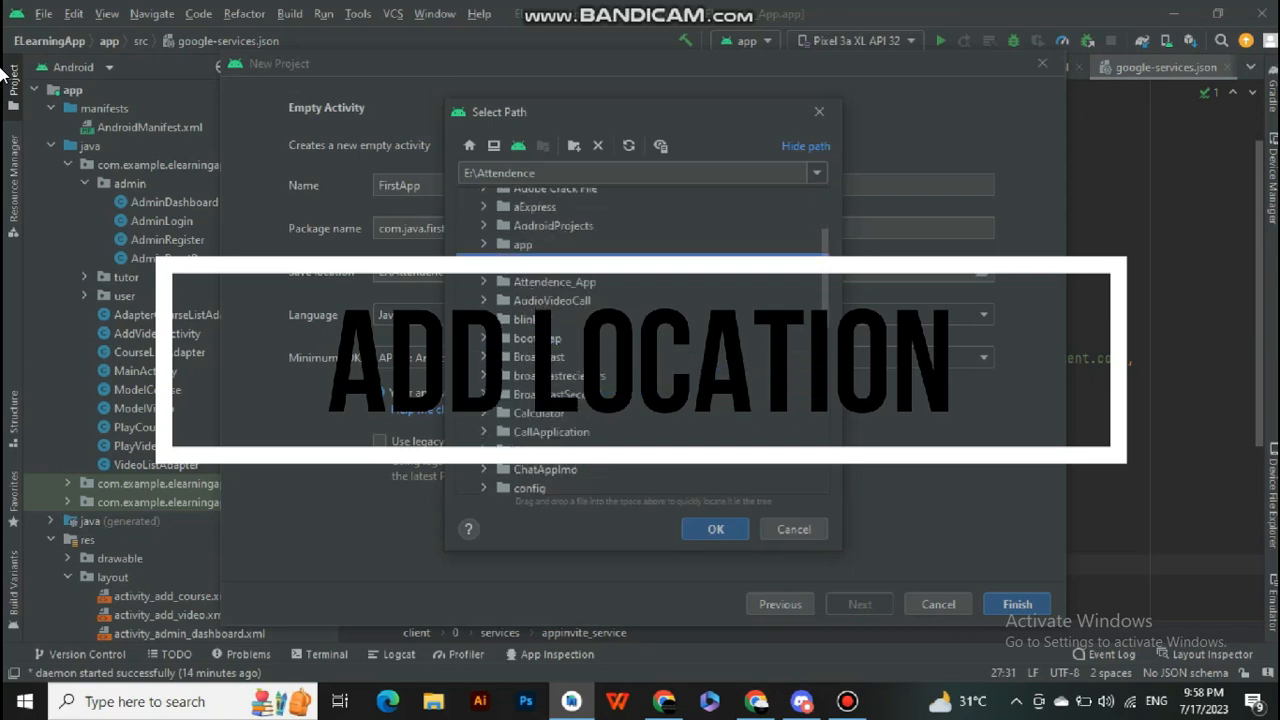
scroll(619, 383, "up", 3)
scroll(619, 383, "up", 2)
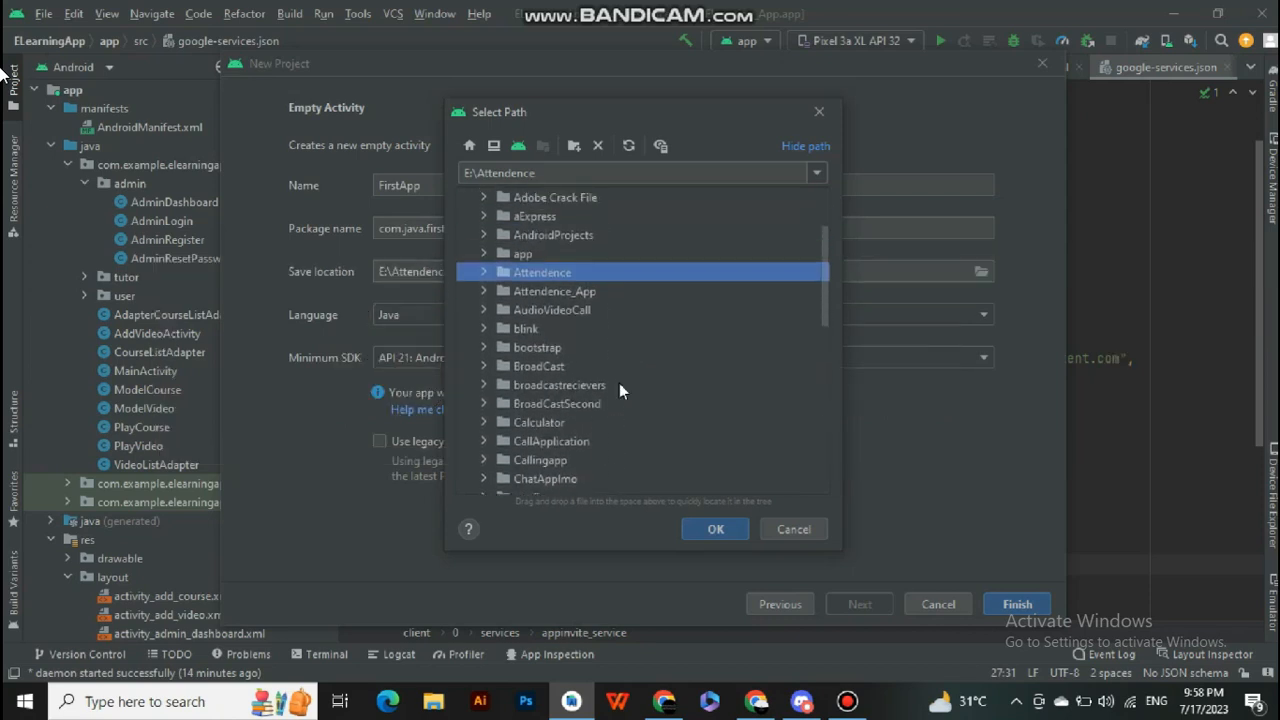
scroll(586, 253, "up", 1)
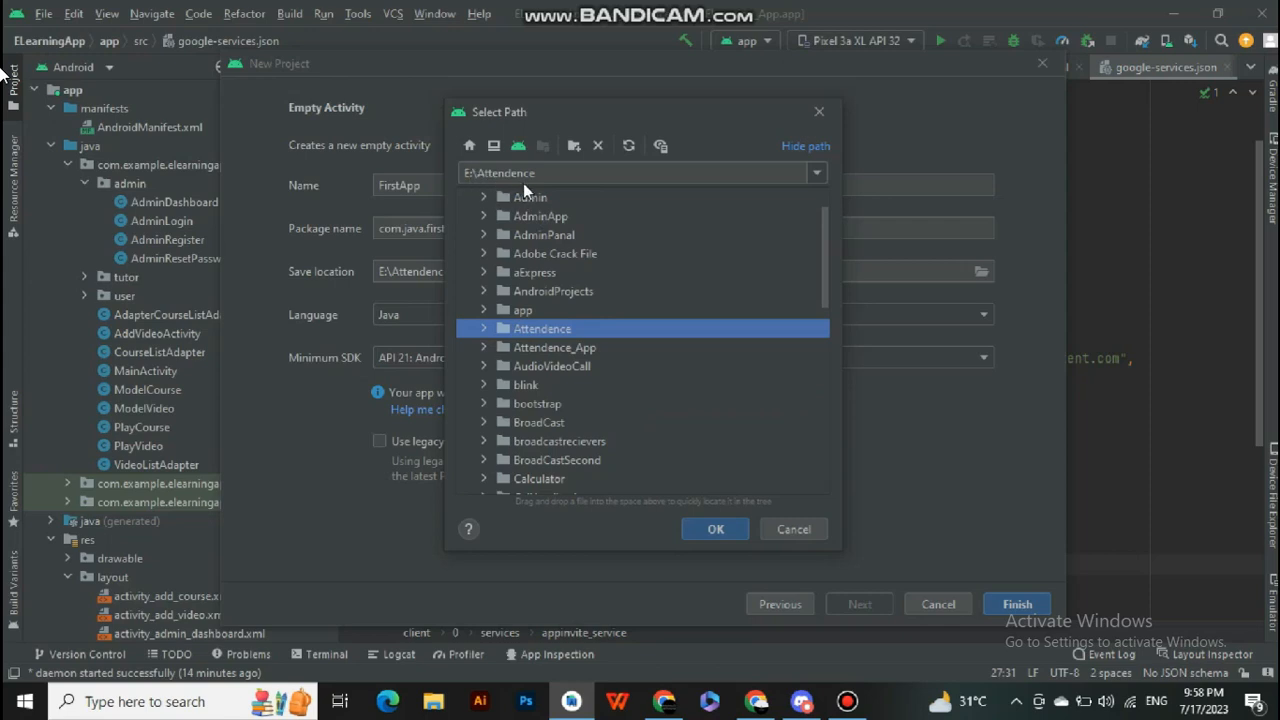
Switch to File Explorer and create a new folder named FirstApp on New Volume (E:).
left_click(434, 700)
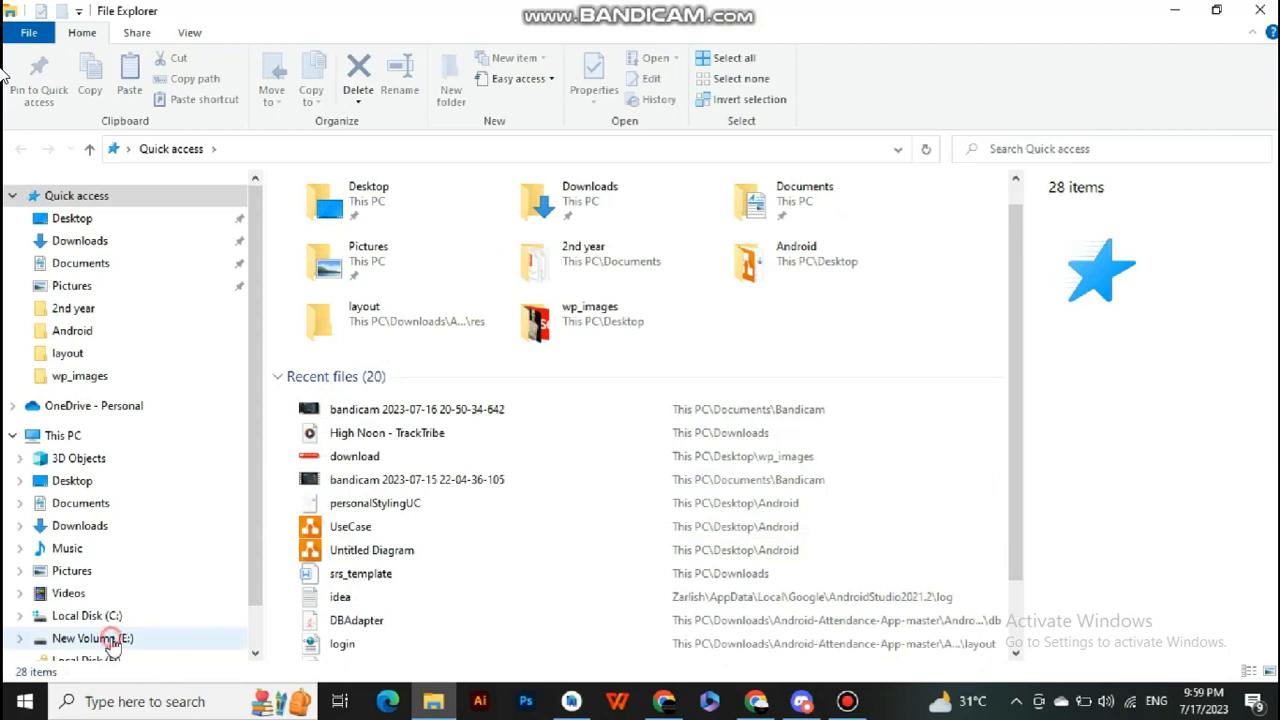
left_click(110, 638)
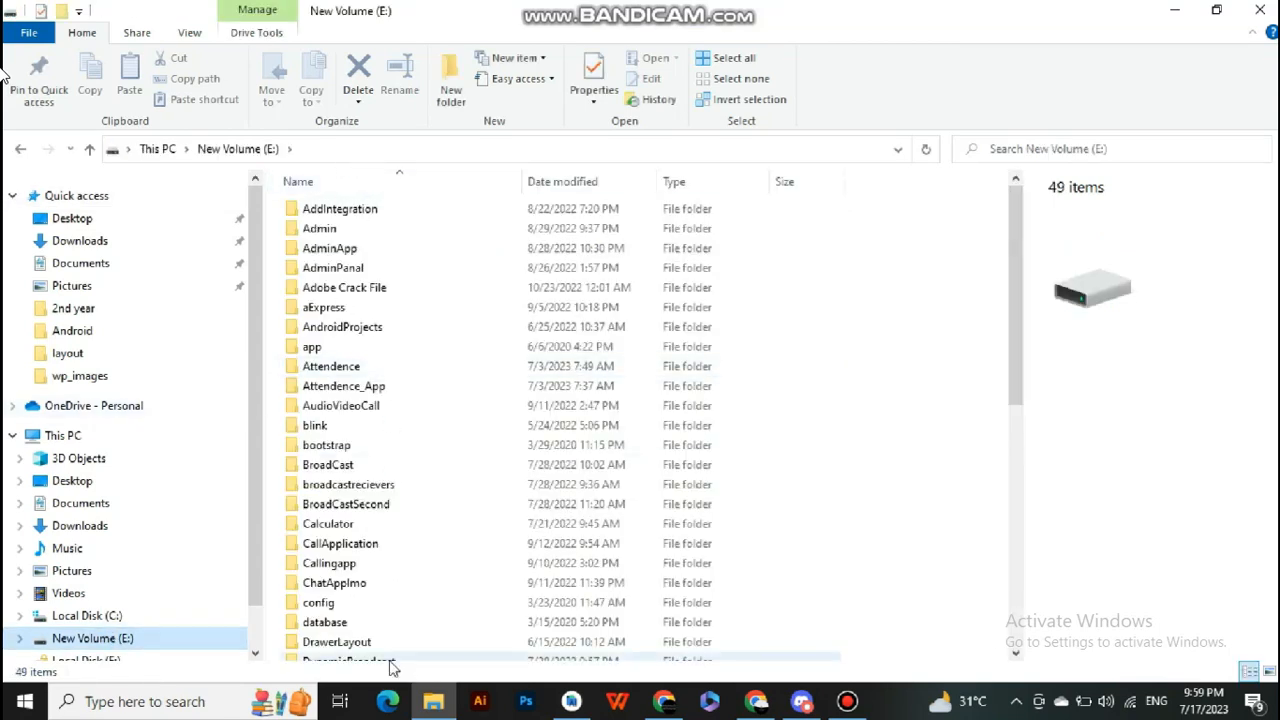
scroll(392, 660, "down", 1)
scroll(392, 668, "down", 6)
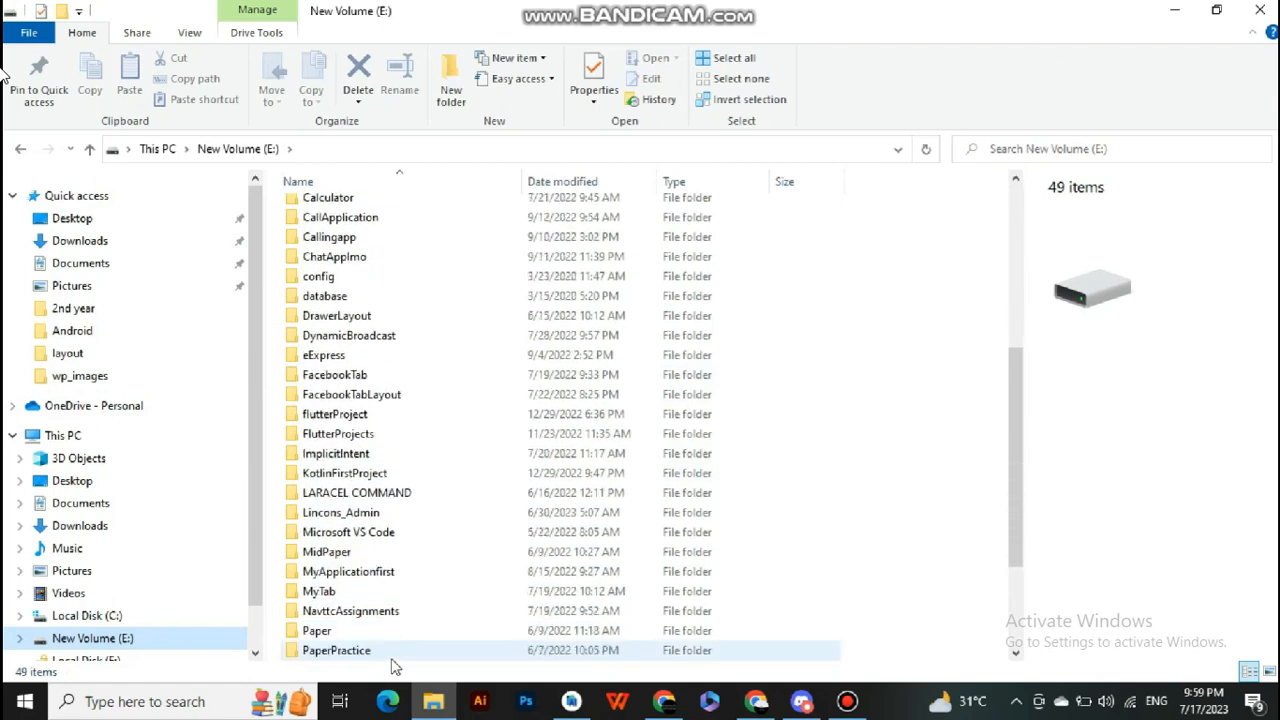
scroll(392, 660, "down", 2)
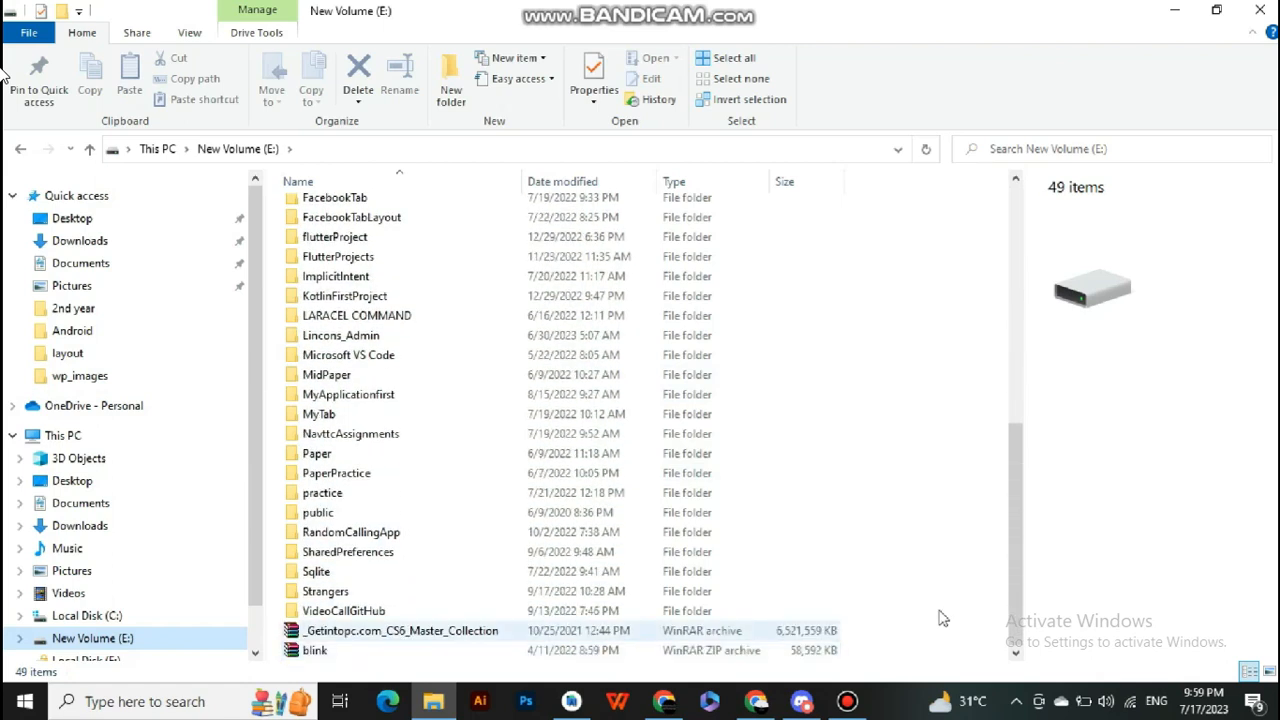
left_click(917, 641)
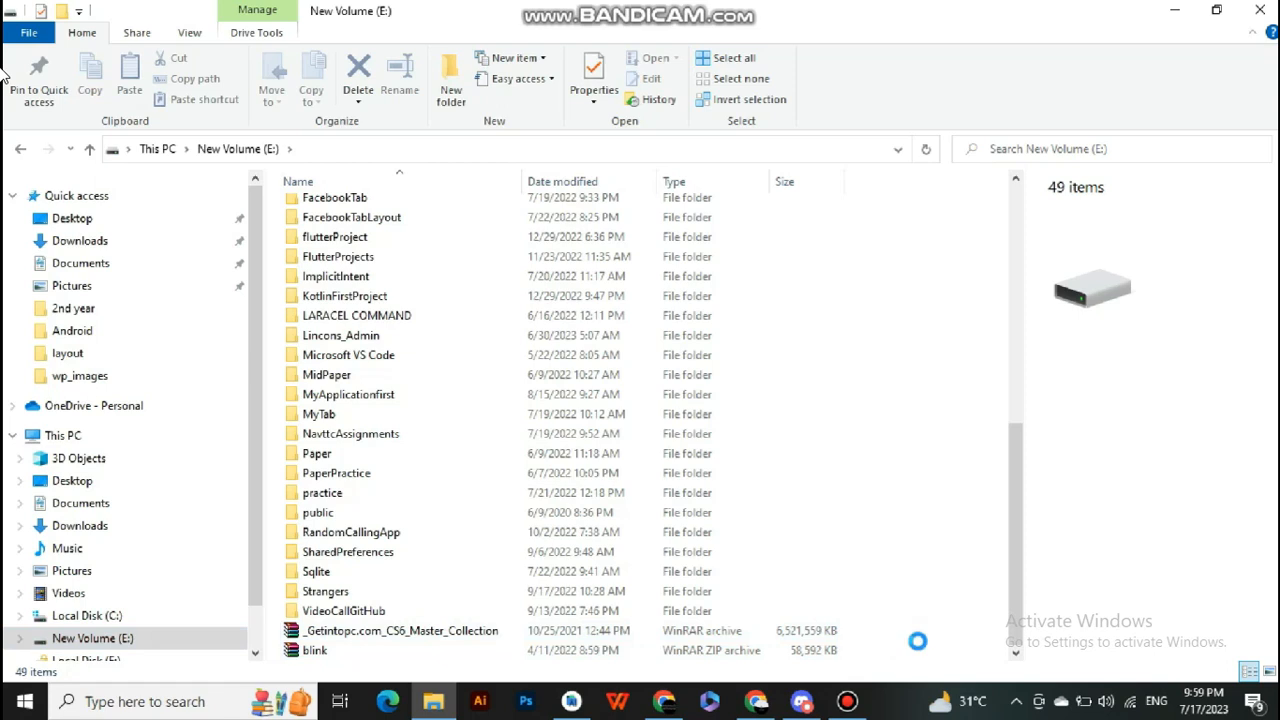
right_click(917, 641)
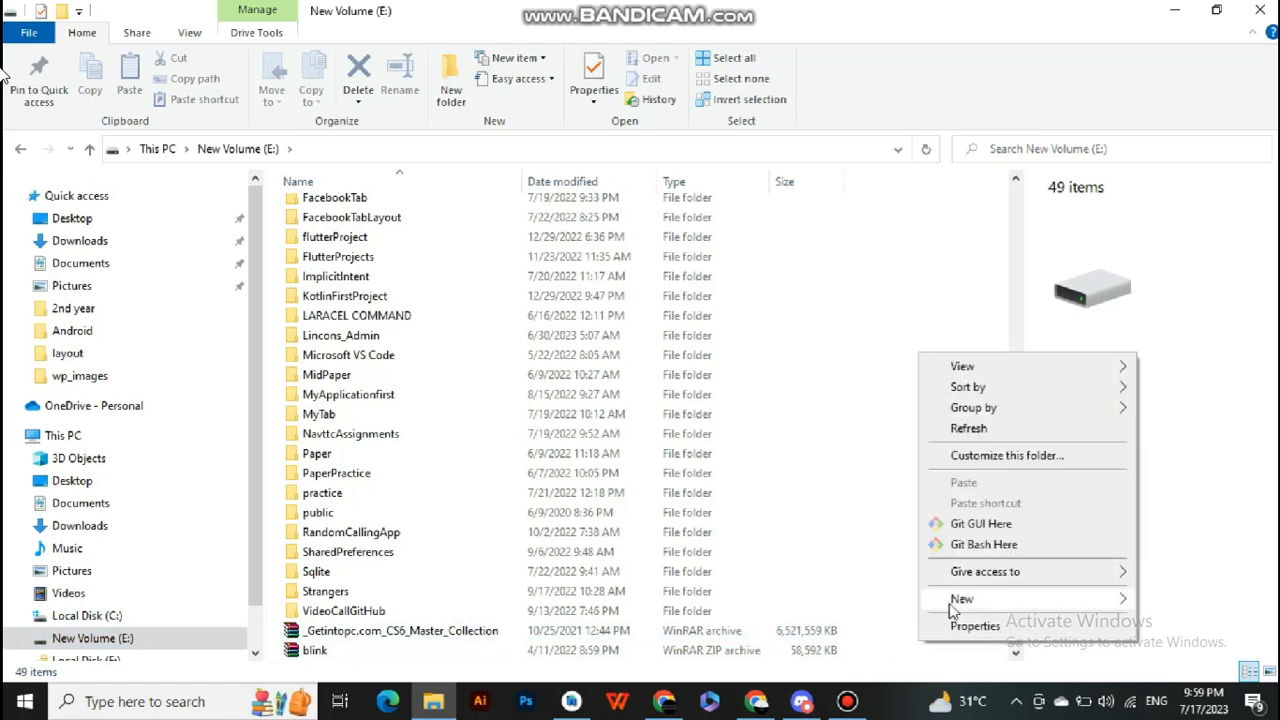
mouse_move(960, 600)
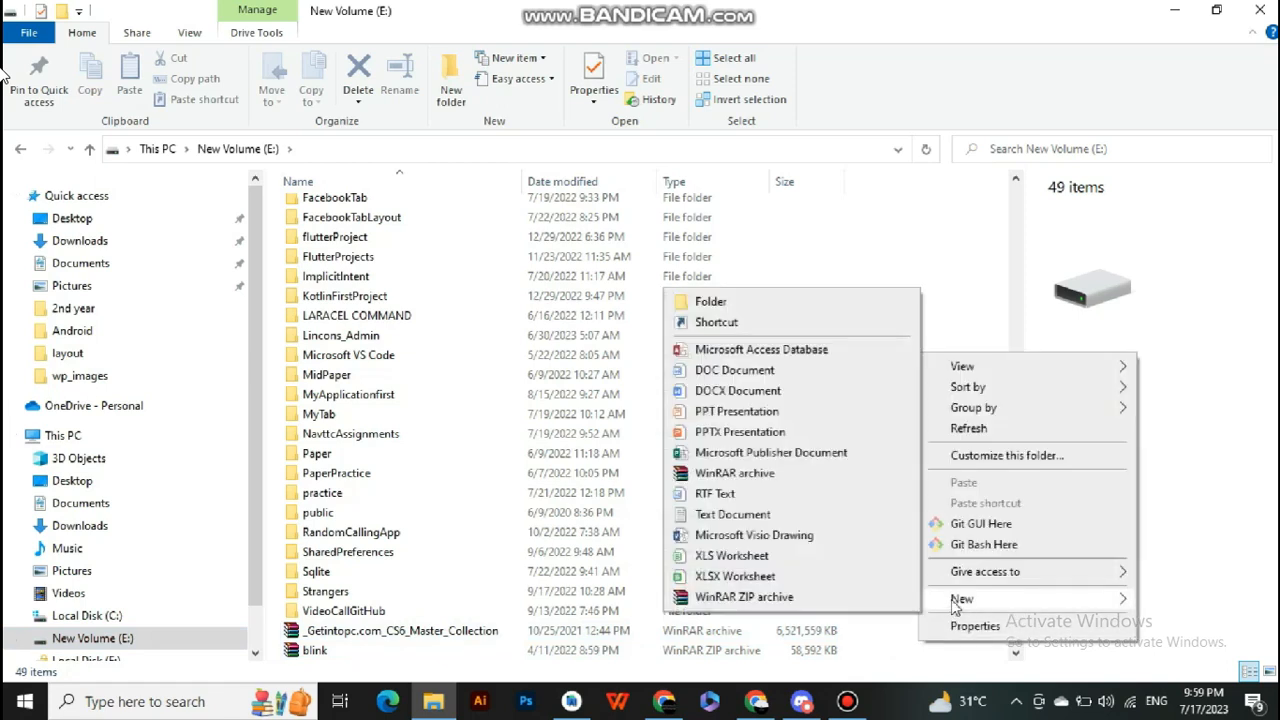
left_click(746, 306)
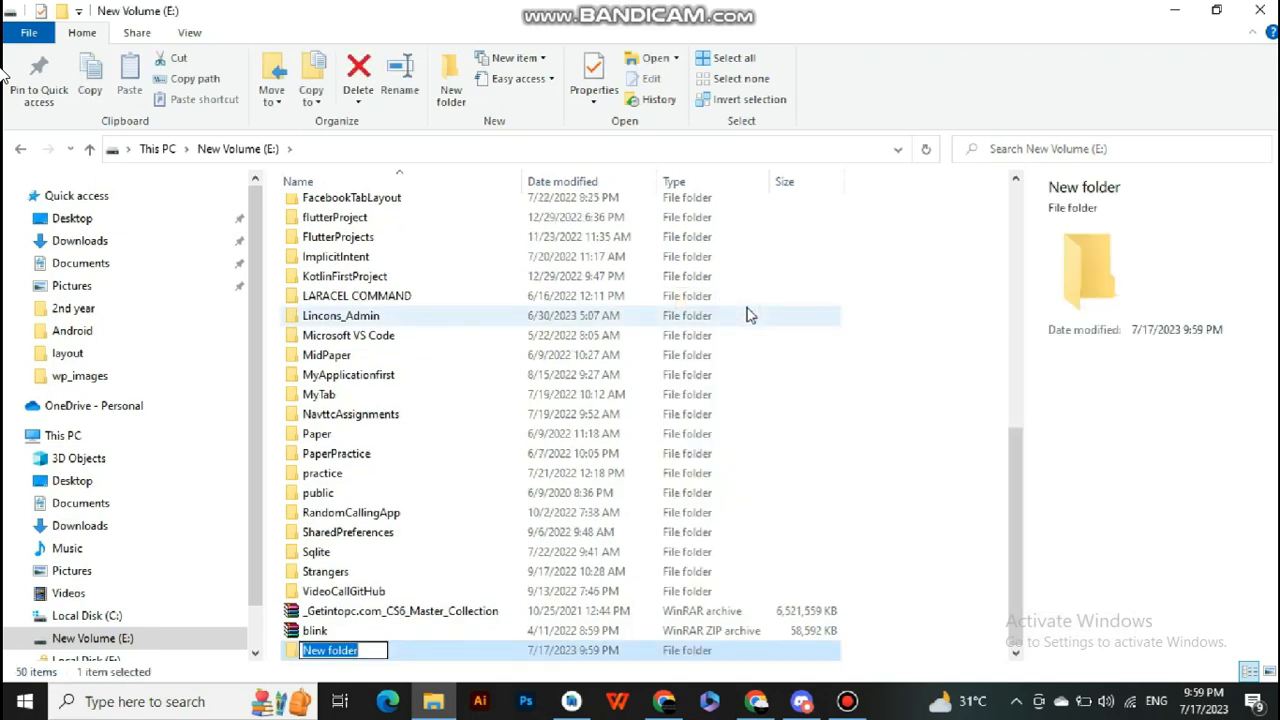
type("First")
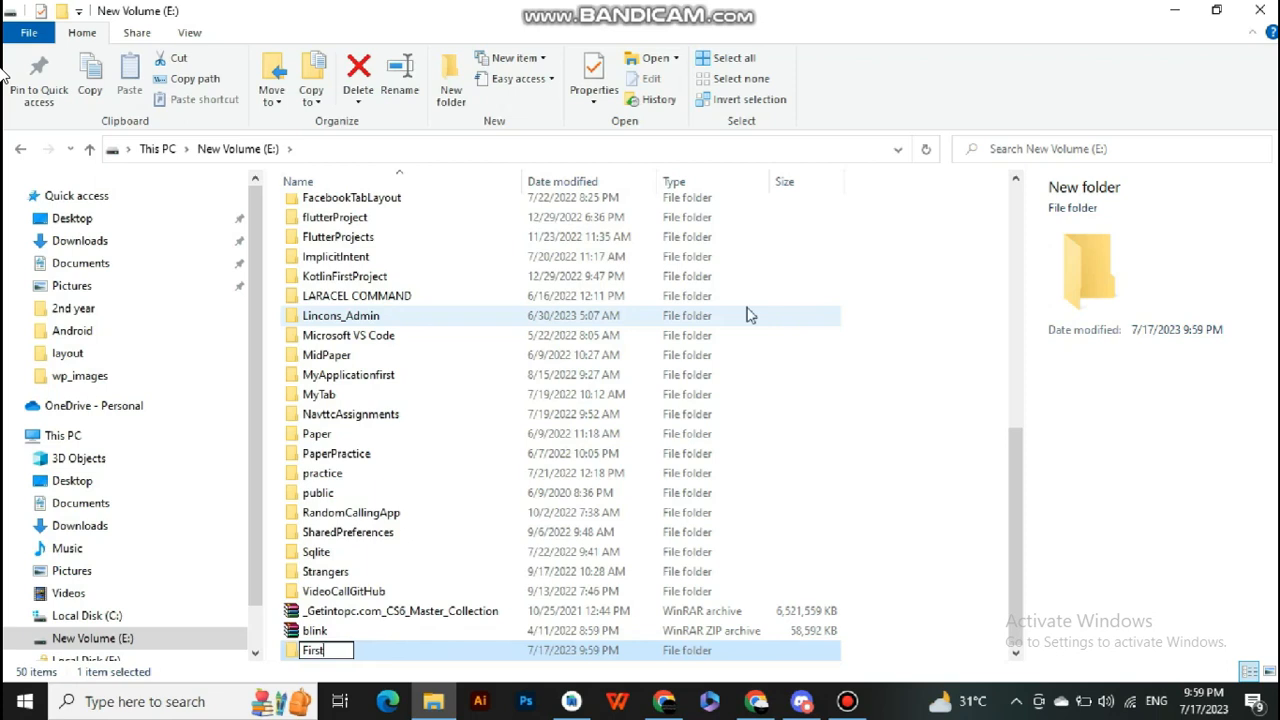
type("App")
left_click(405, 648)
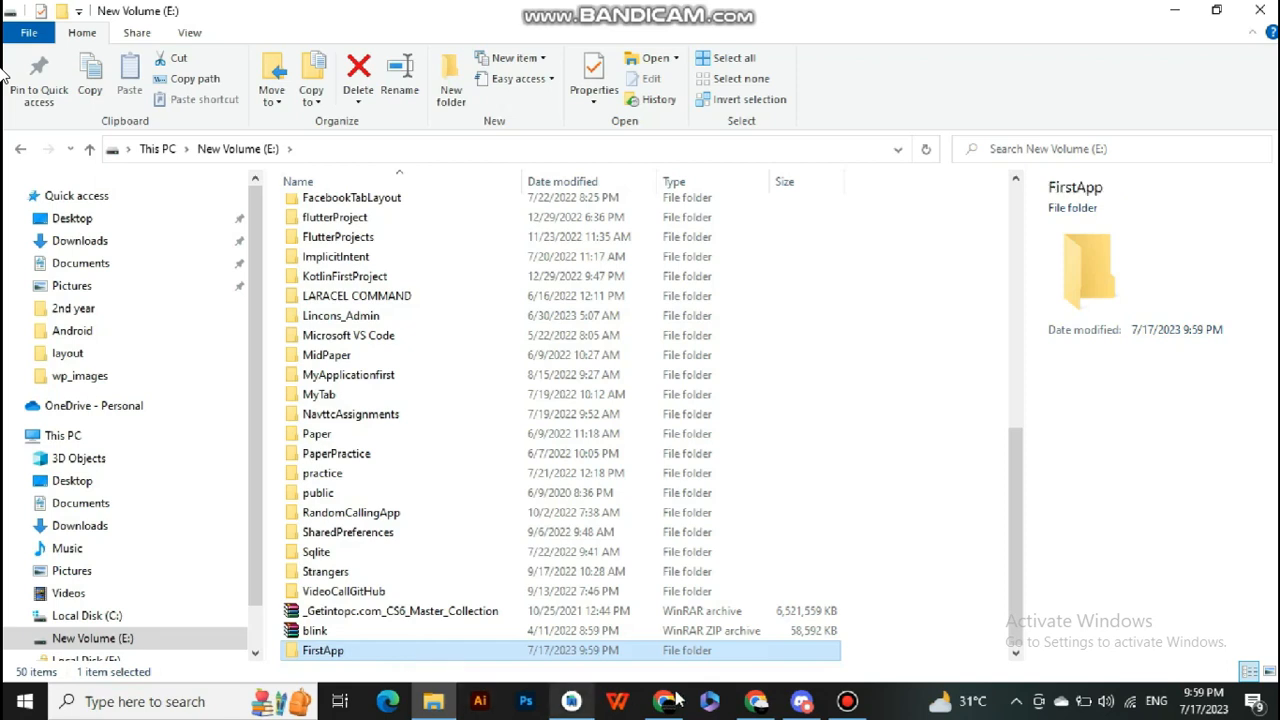
Return to Android Studio and set the project's save location to the E:\FirstApp folder.
left_click(572, 704)
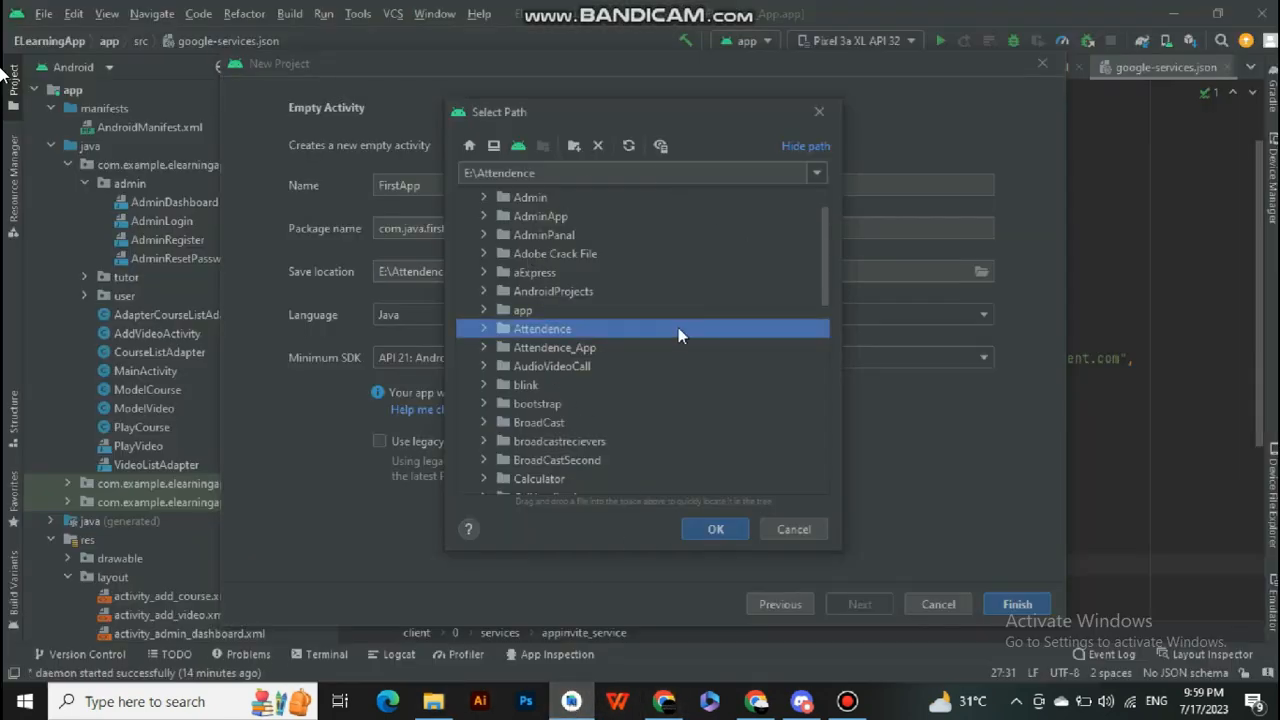
scroll(678, 330, "down", 4)
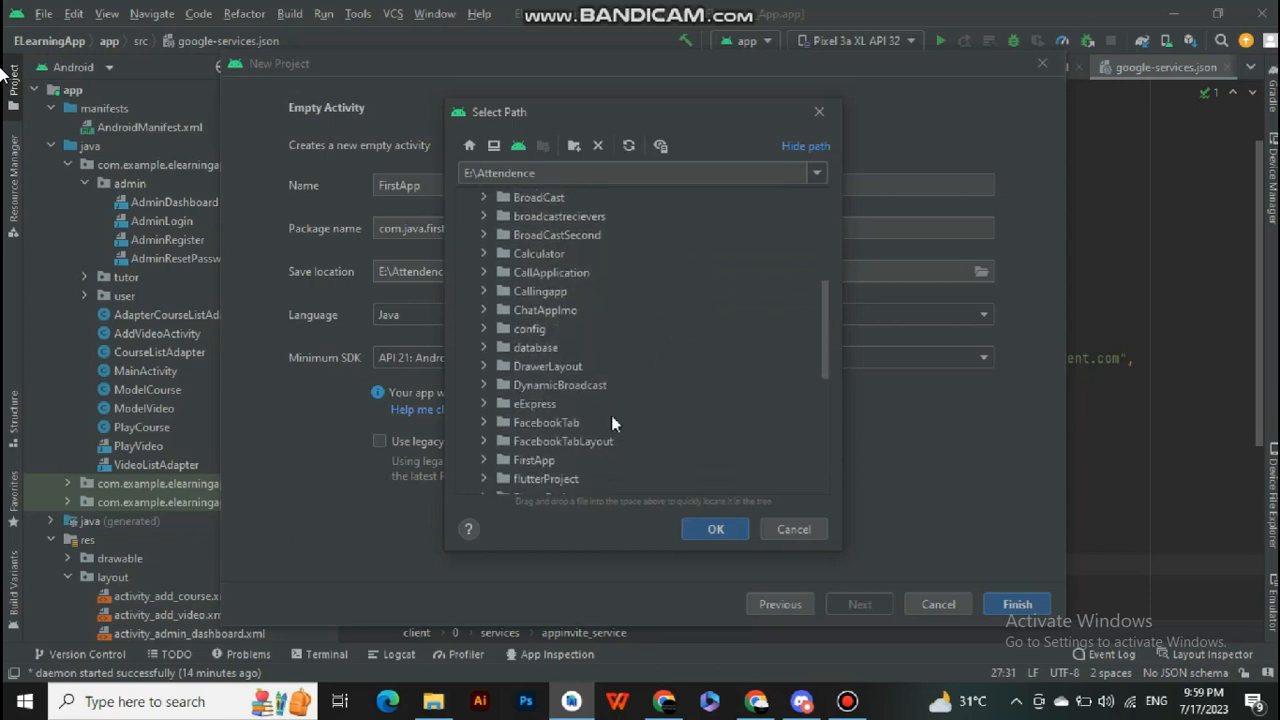
left_click(521, 462)
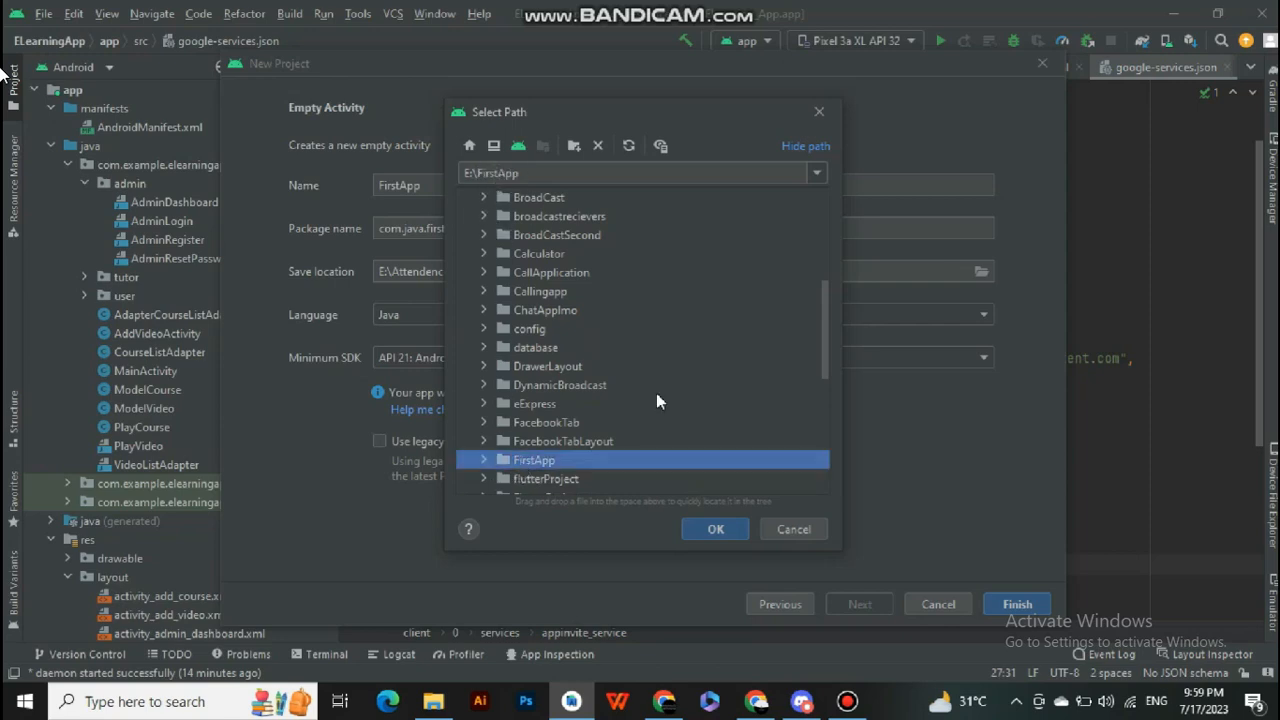
left_click(715, 529)
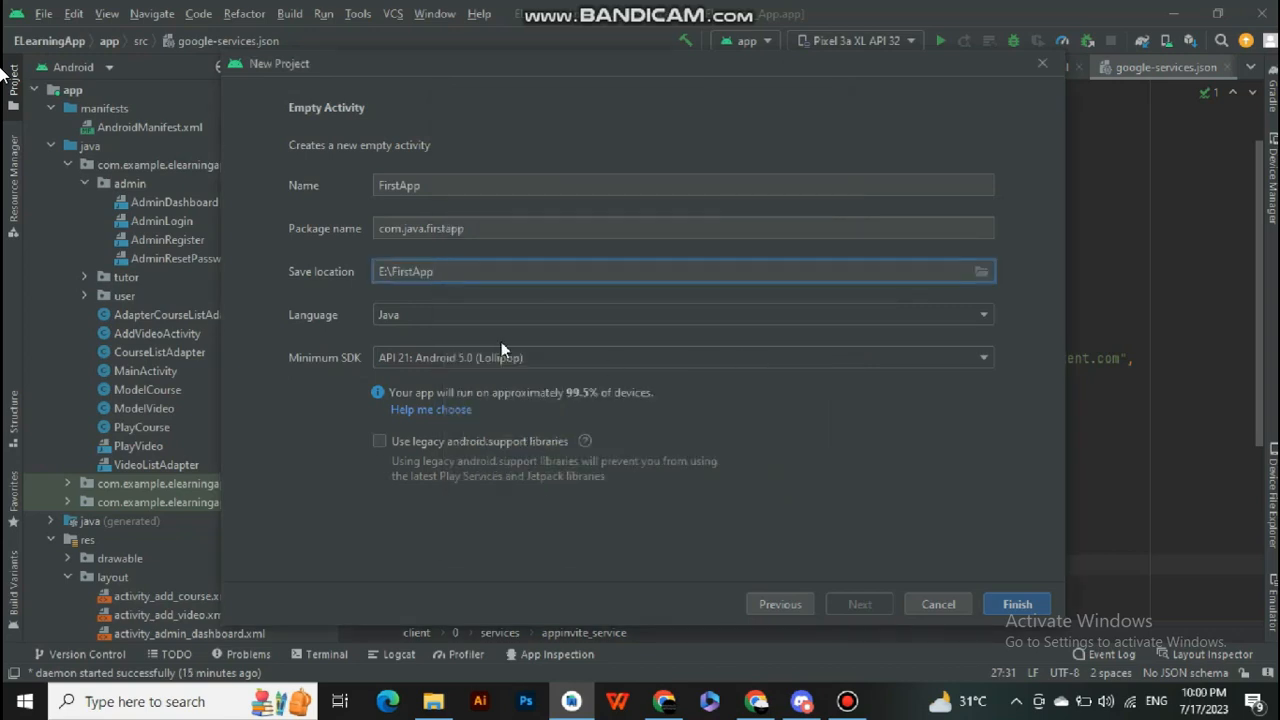
Switch the project language to Kotlin and set it back to Java.
left_click(388, 318)
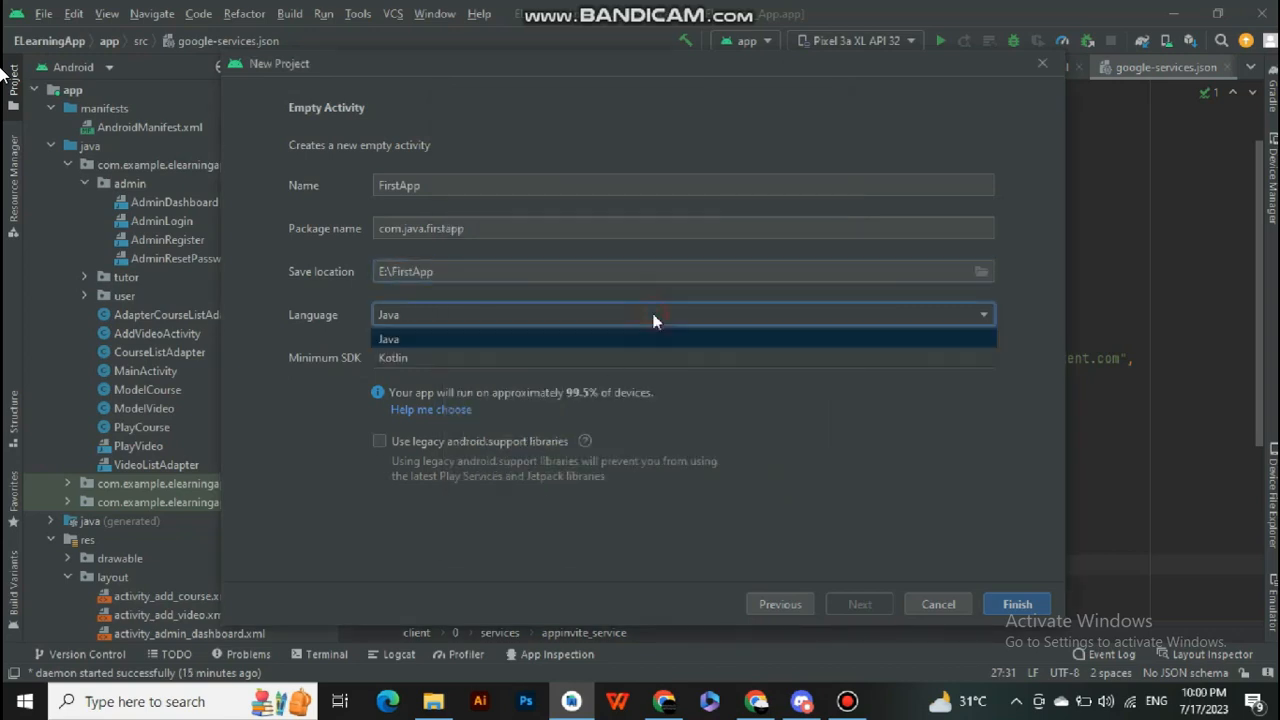
left_click(484, 362)
left_click(538, 316)
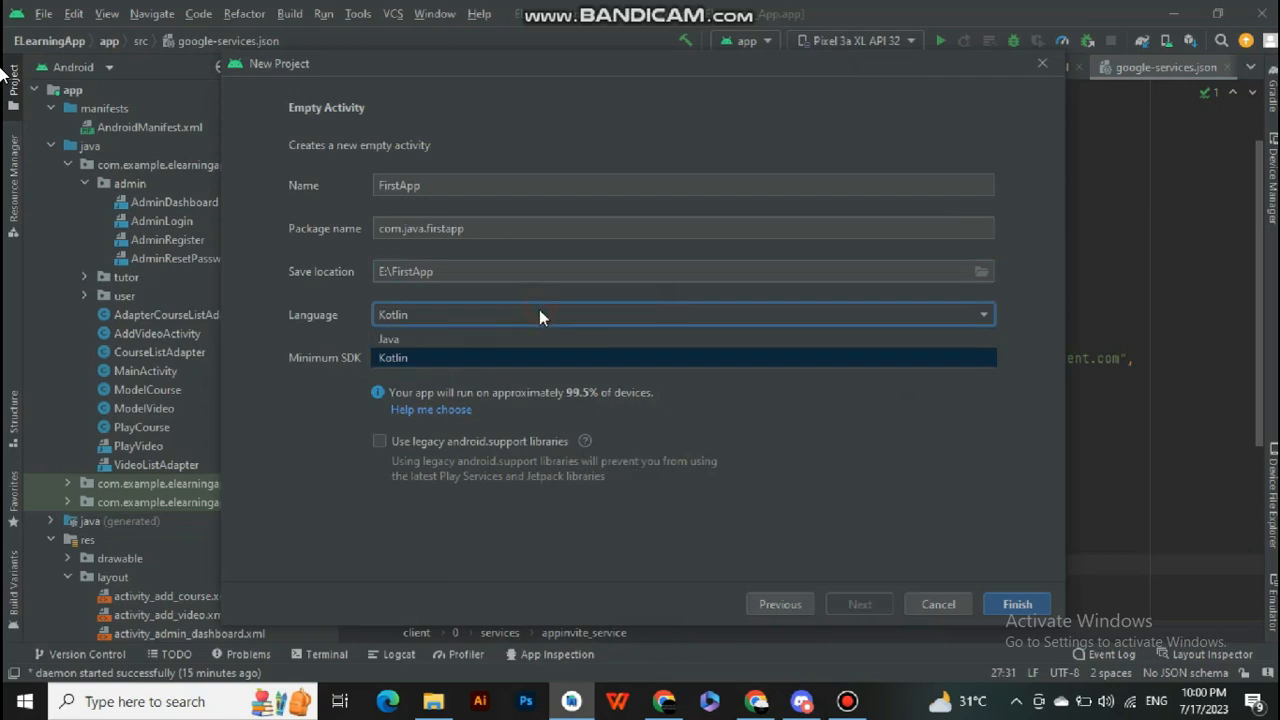
left_click(469, 338)
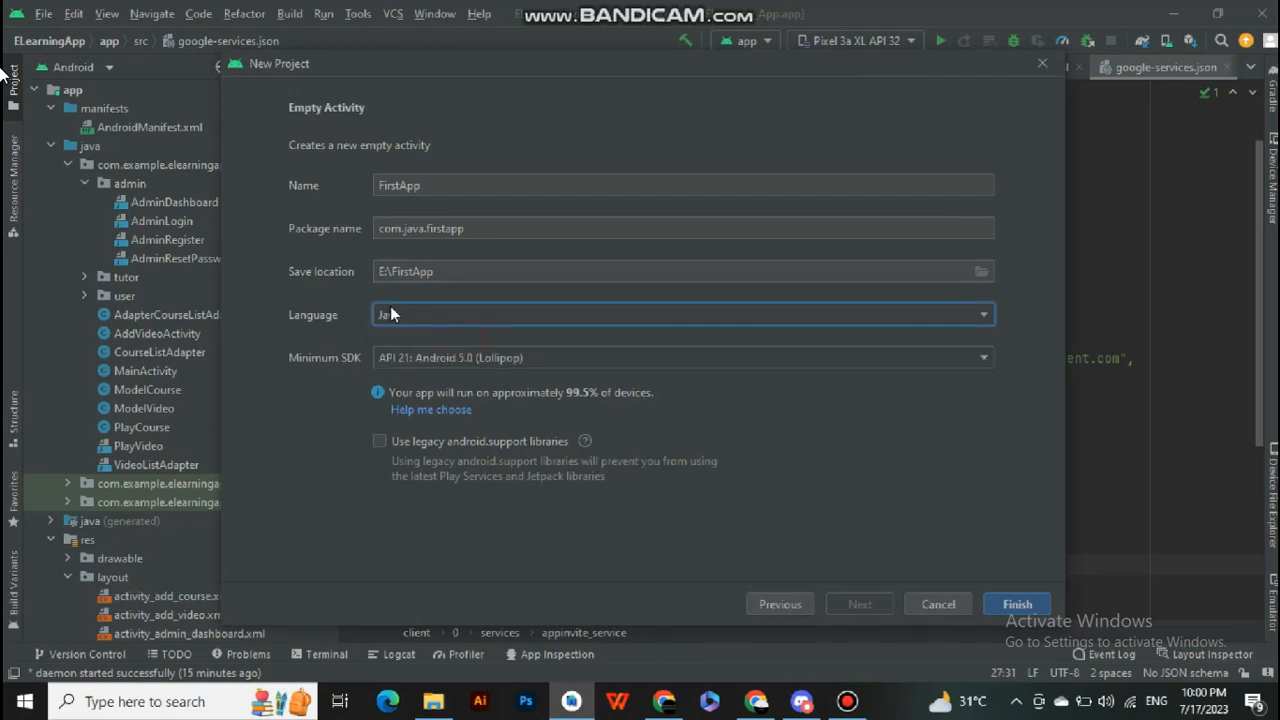
Set the minimum SDK to API 23: Android 6.0 (Marshmallow) and create the project.
left_click(632, 358)
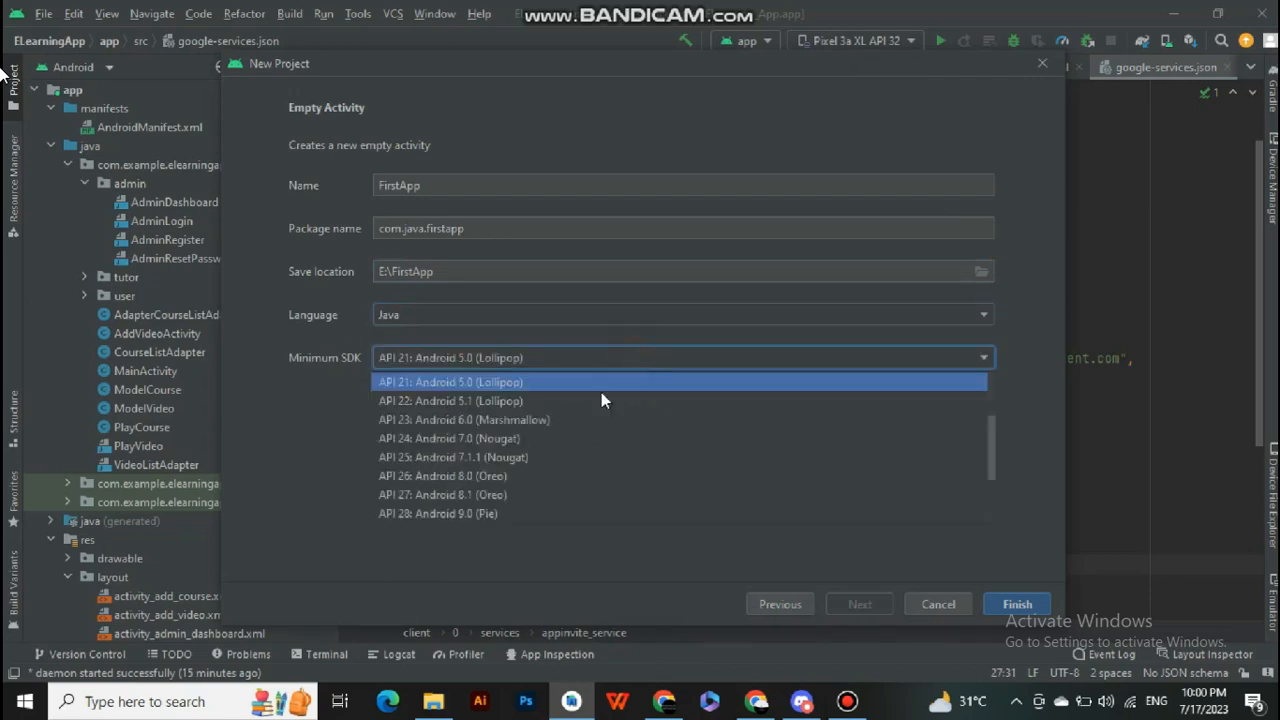
left_click(520, 424)
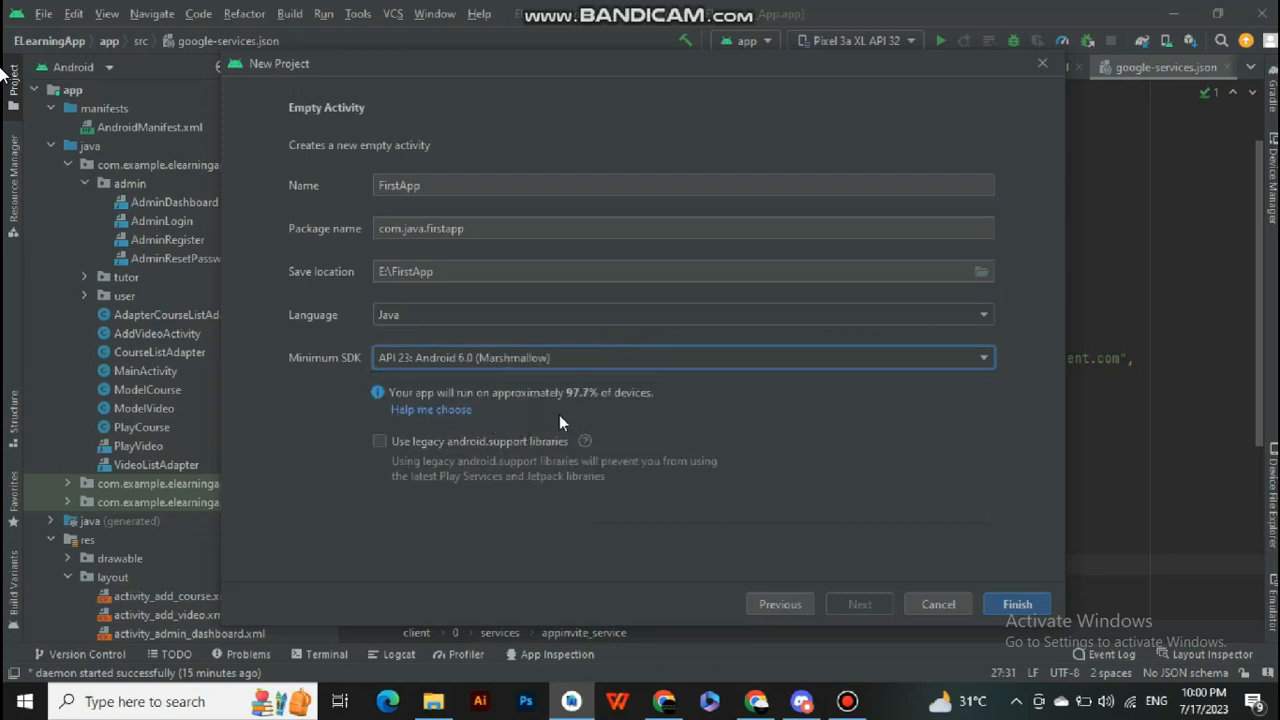
left_click(604, 364)
left_click(565, 375)
left_click(996, 606)
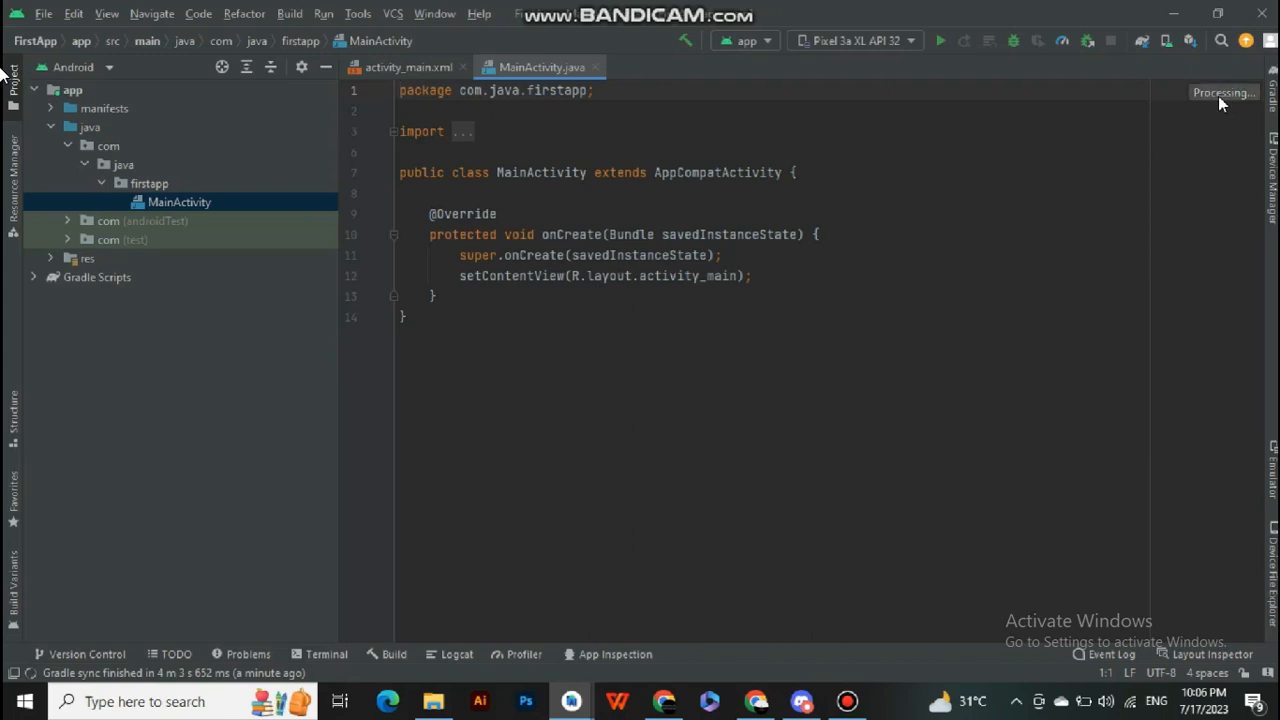
Show activity_main.xml in the split code and design view, and bring up MainActivity.java.
mouse_move(1218, 94)
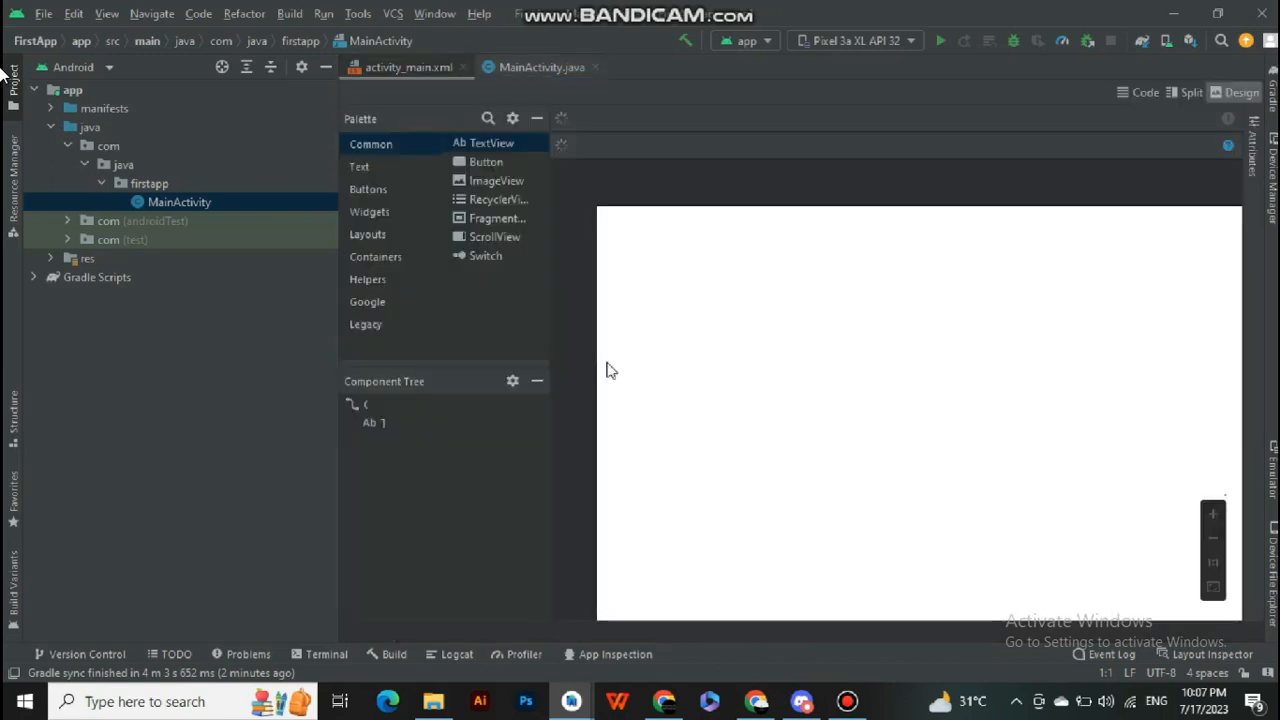
left_click(1180, 92)
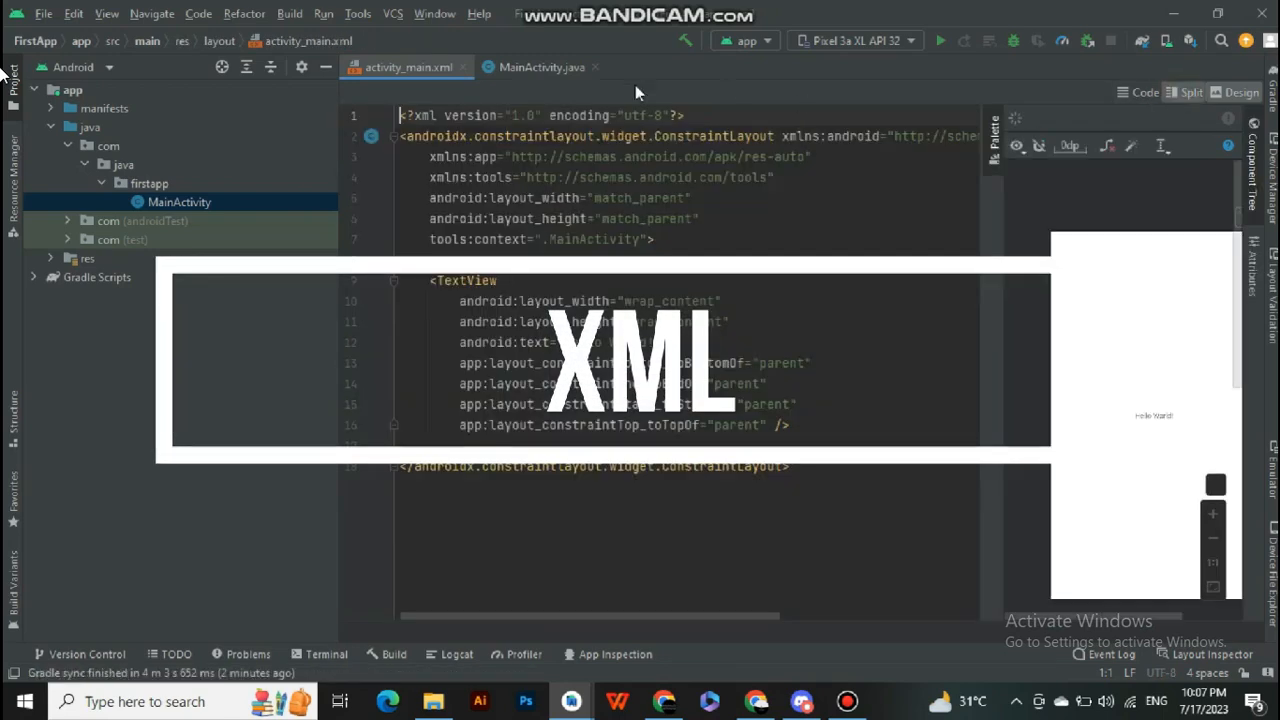
left_click(538, 66)
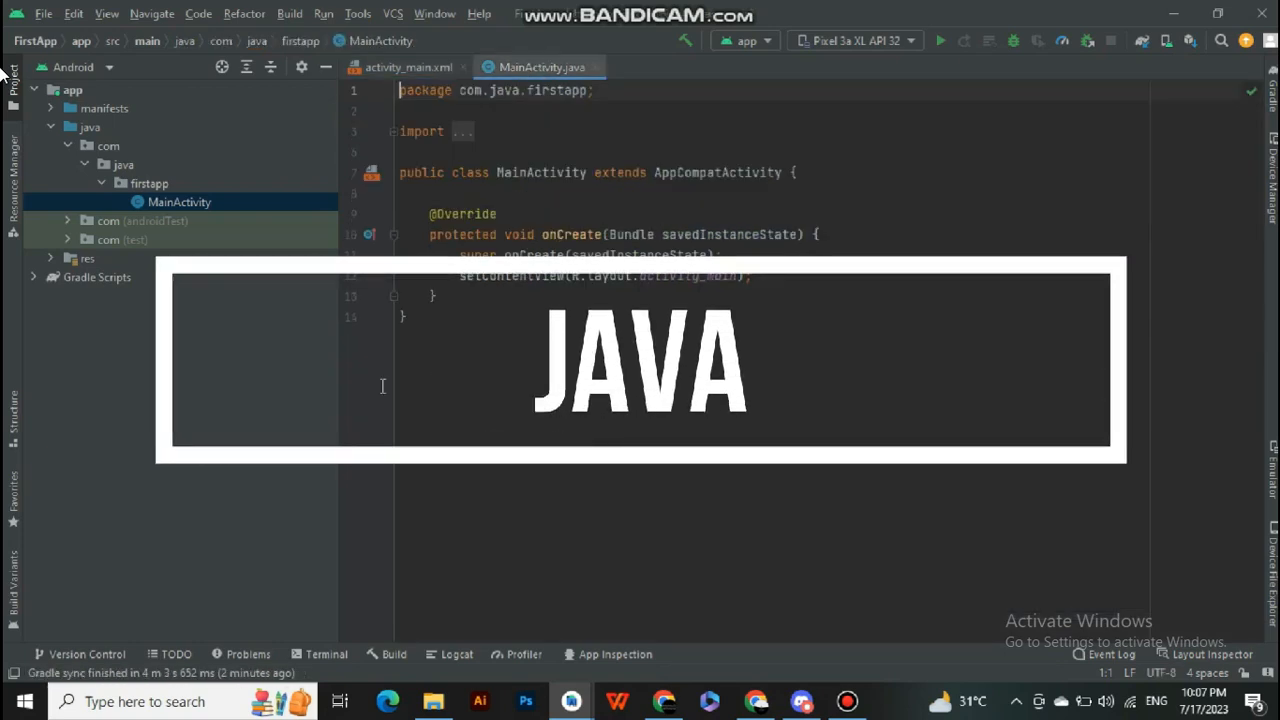
Examine the java source folder in the project tree by collapsing and expanding its packages down to MainActivity.
left_click(49, 129)
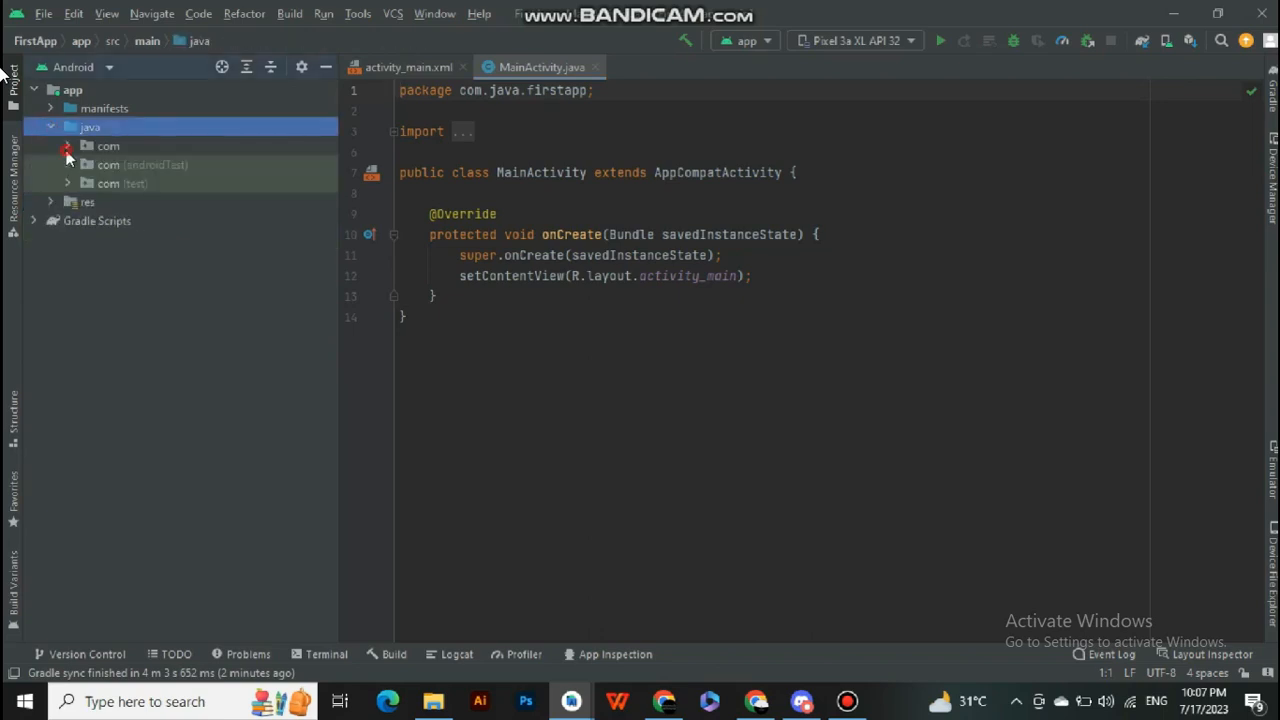
left_click(66, 147)
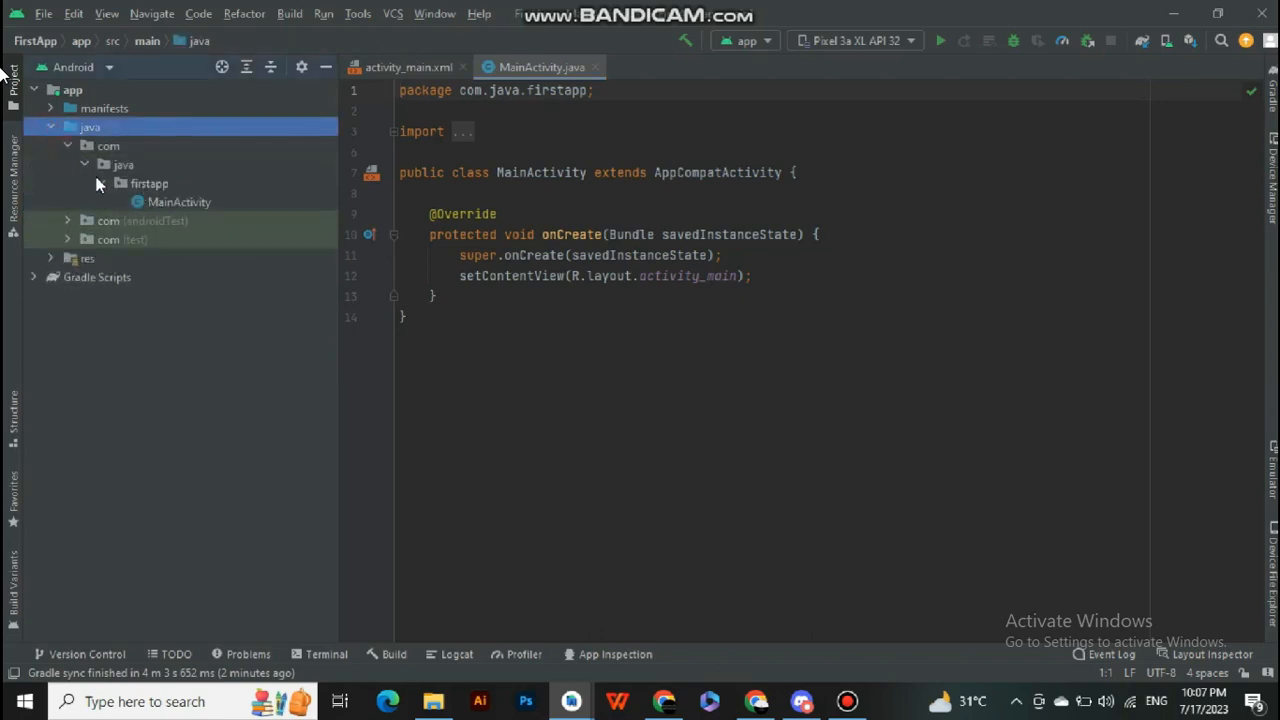
left_click(84, 166)
left_click(83, 166)
left_click(104, 184)
left_click(104, 184)
Open activity_main.xml from the res/layout folder in the project tree and compare it with MainActivity.java.
left_click(50, 258)
left_click(68, 296)
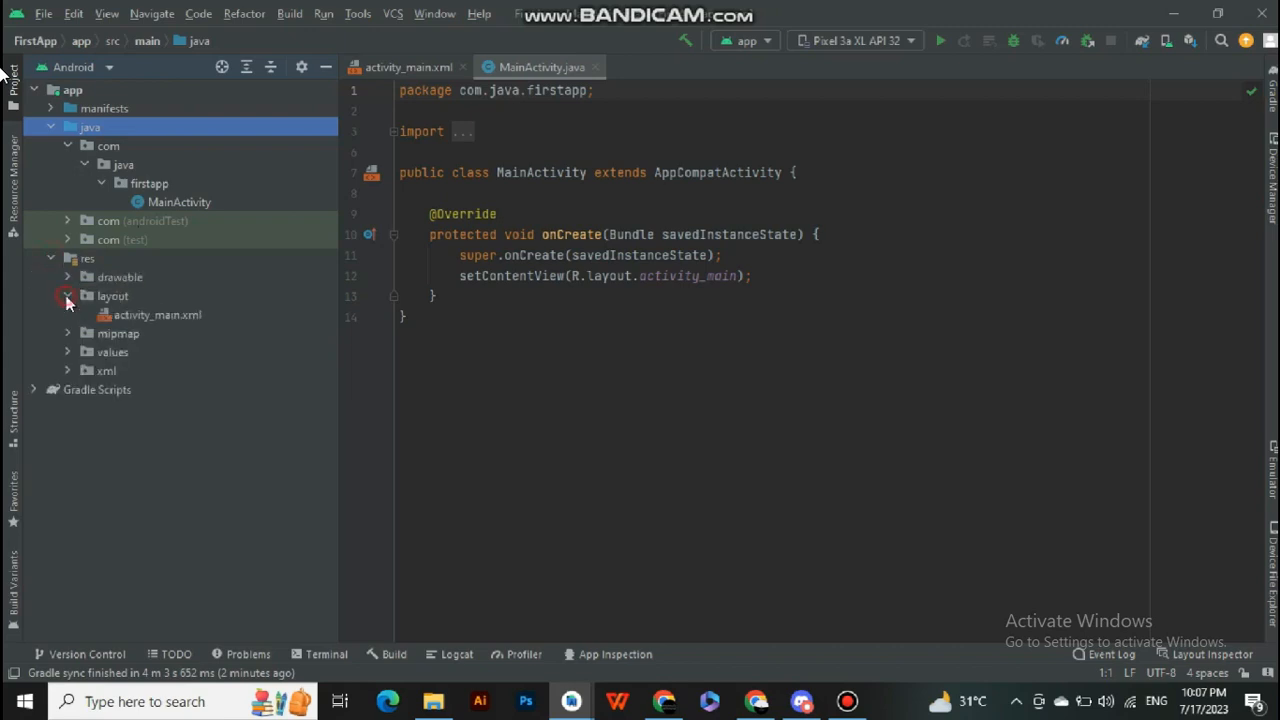
double_click(157, 316)
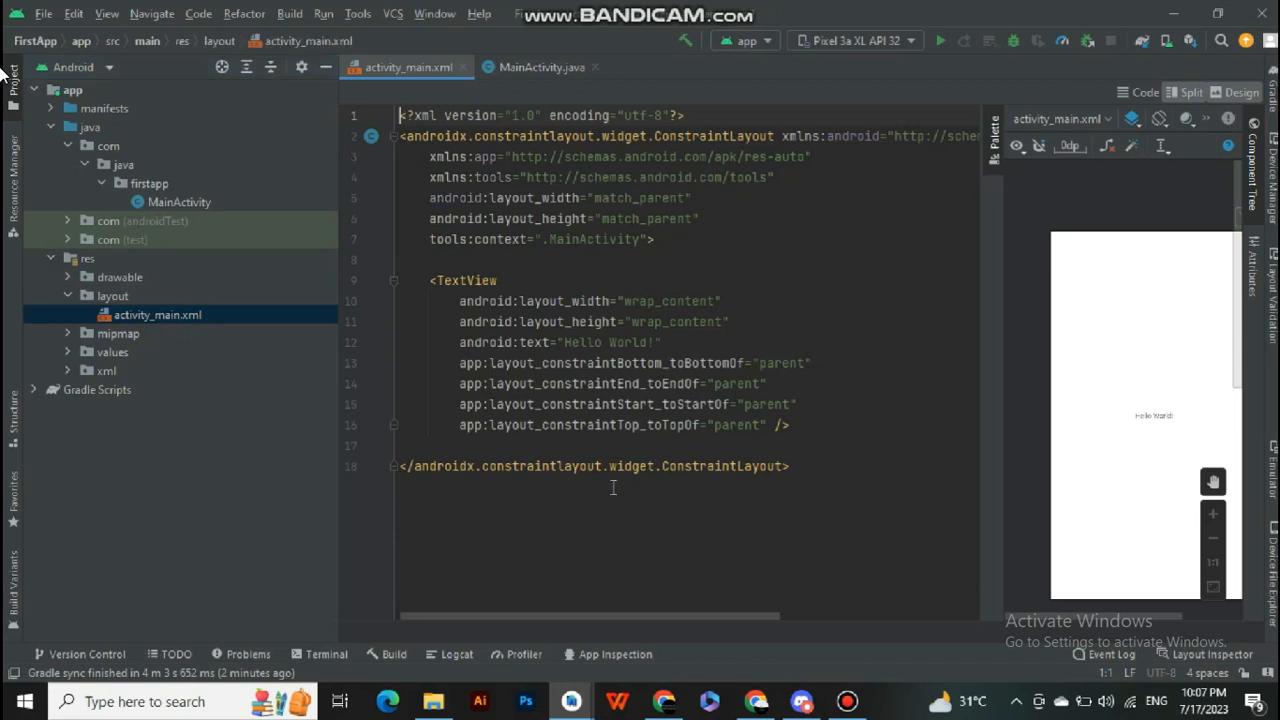
left_click(542, 68)
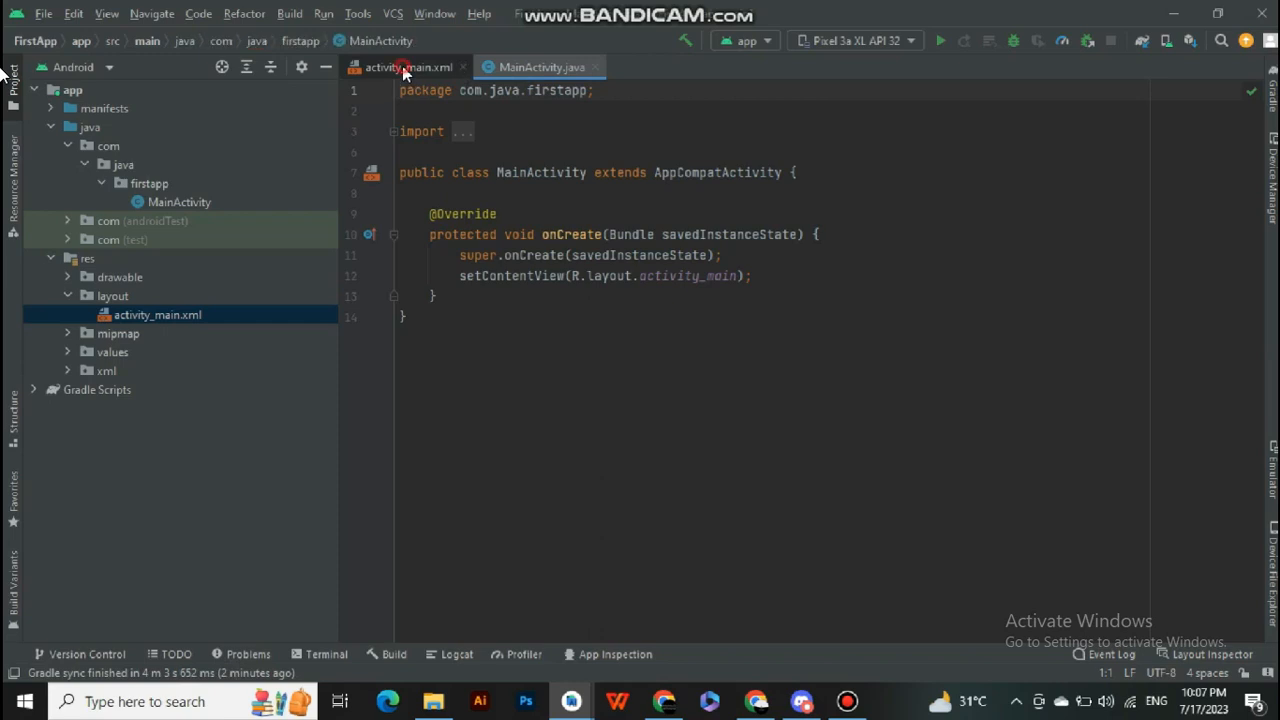
left_click(408, 68)
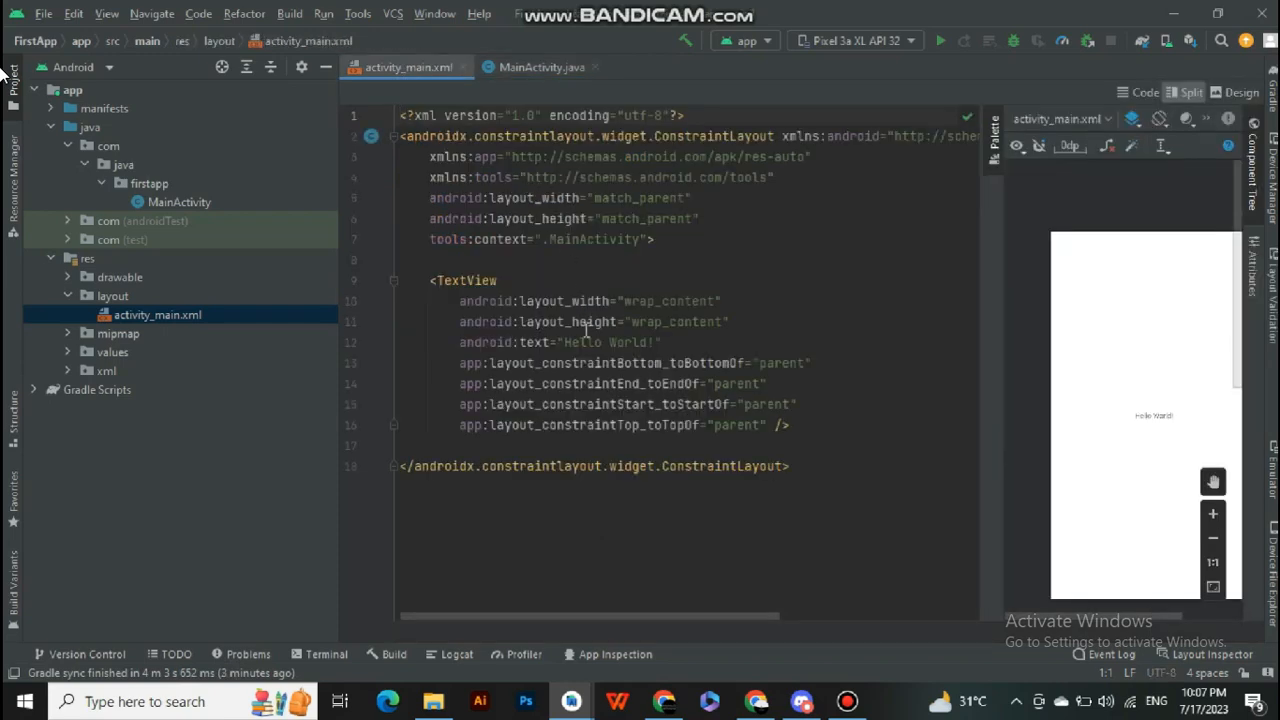